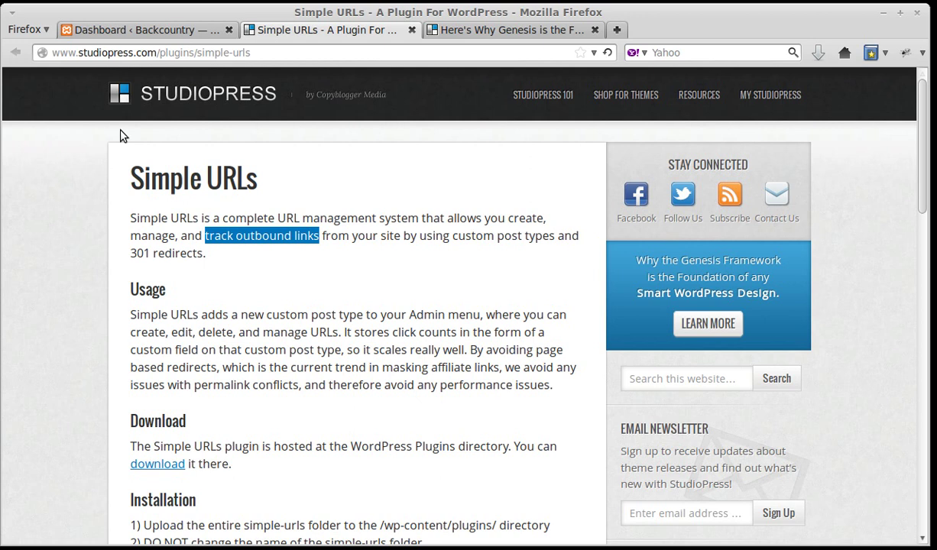
# - Switch to the Backcountry site's WordPress admin Dashboard tab
pyautogui.click(99, 30)
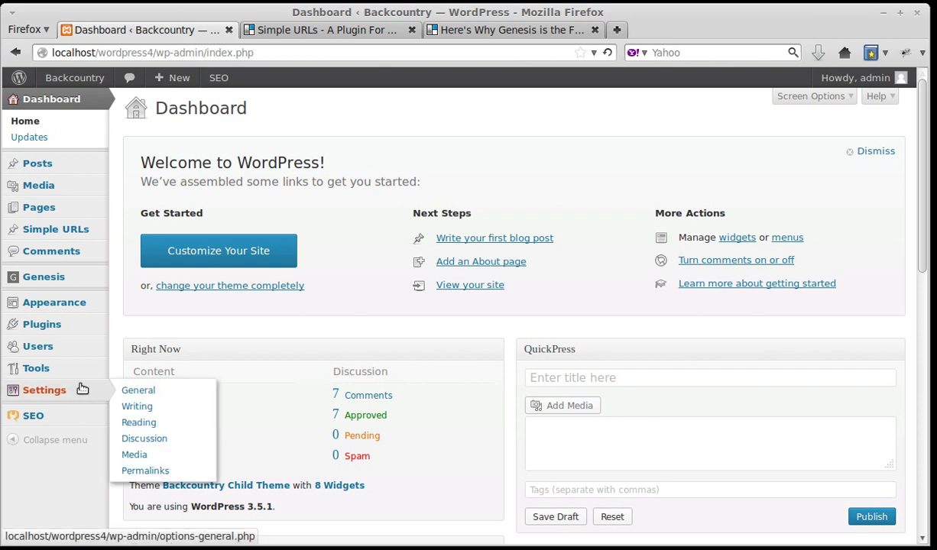
# - Save the Post name (/%postname%/) permalink structure in Permalink Settings
pyautogui.moveTo(83, 389)
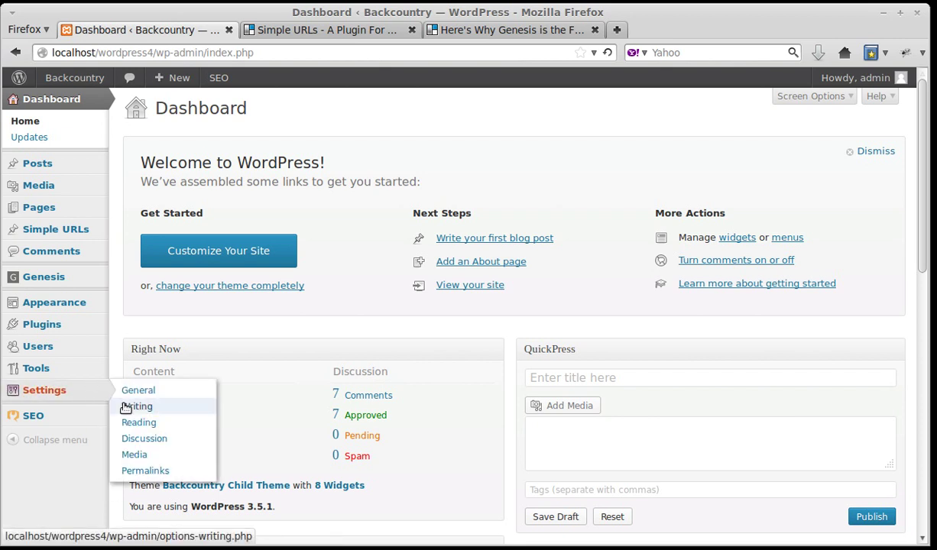
pyautogui.click(125, 474)
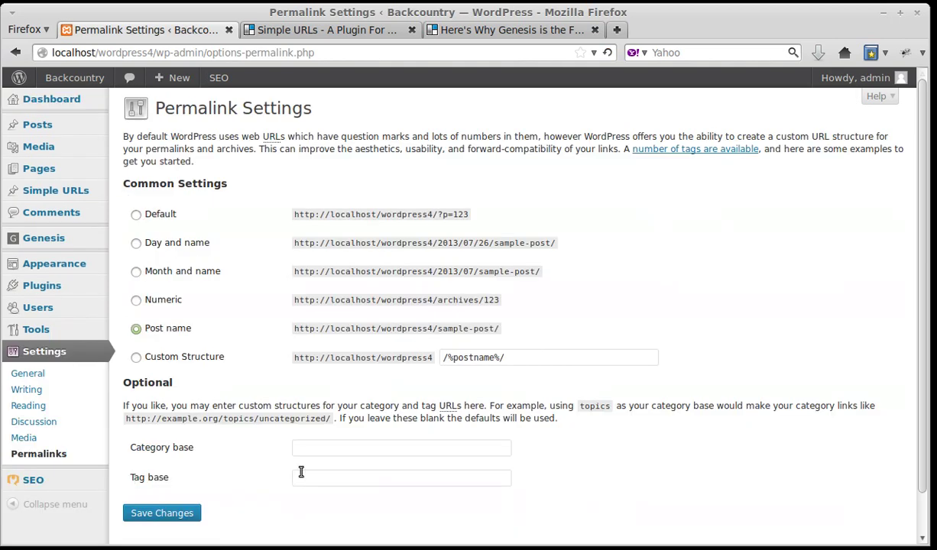
pyautogui.scroll(-2, 299, 474)
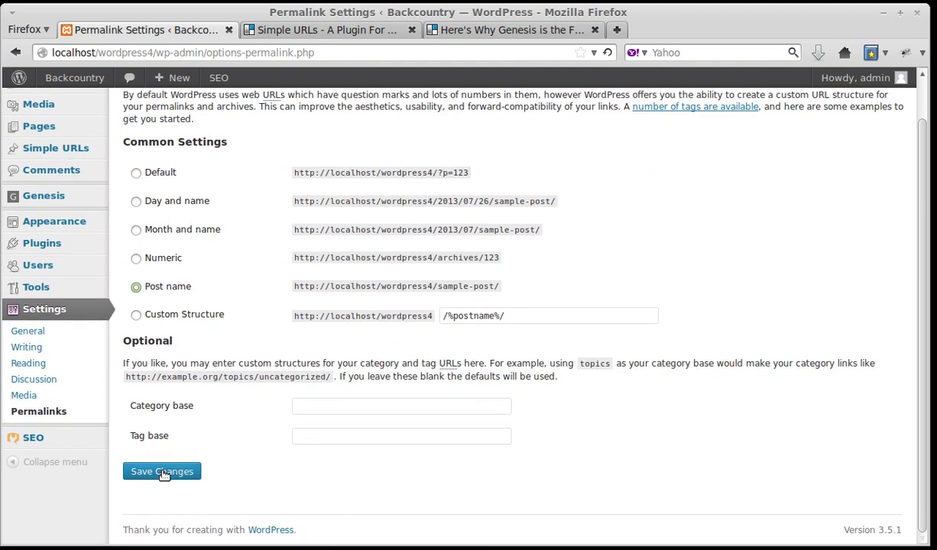
pyautogui.click(162, 472)
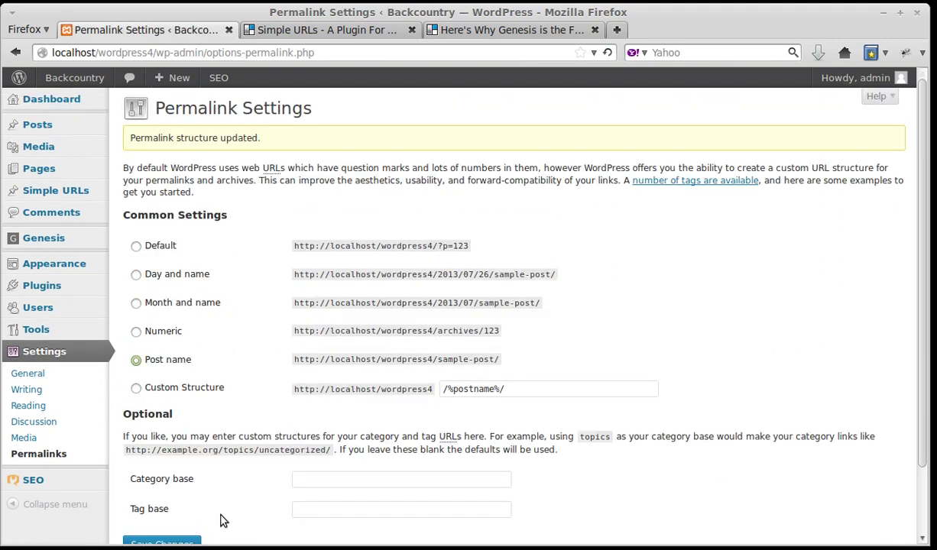
pyautogui.scroll(-2, 221, 522)
pyautogui.moveTo(53, 194)
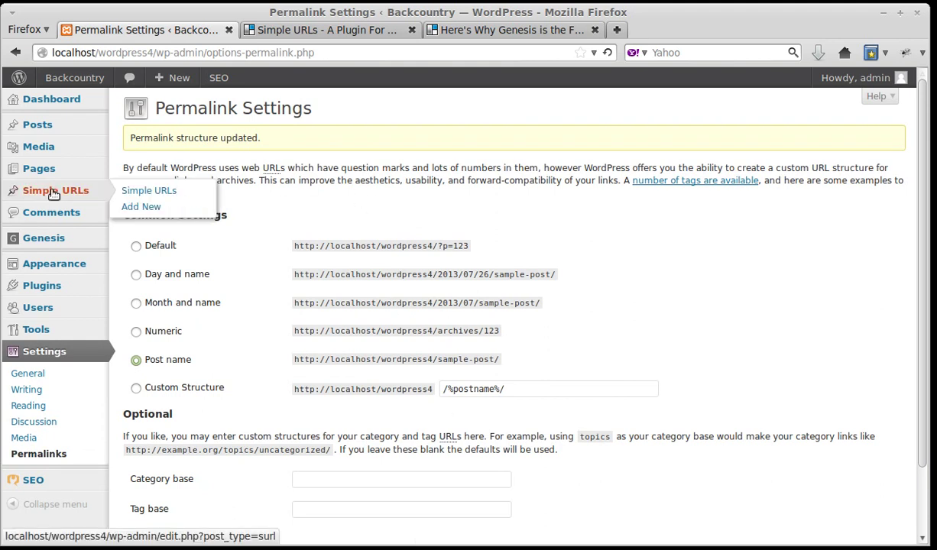
pyautogui.click(334, 27)
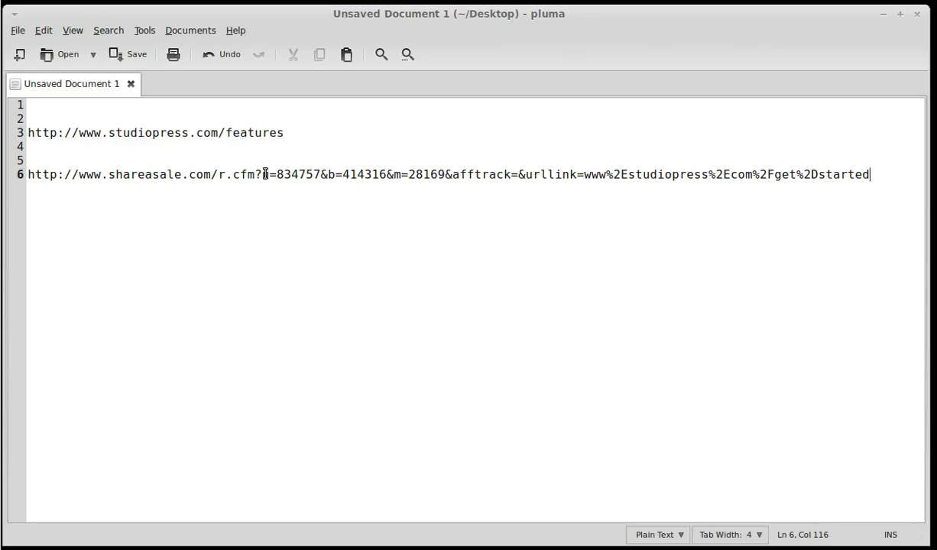
pyautogui.doubleClick(265, 174)
pyautogui.tripleClick(264, 174)
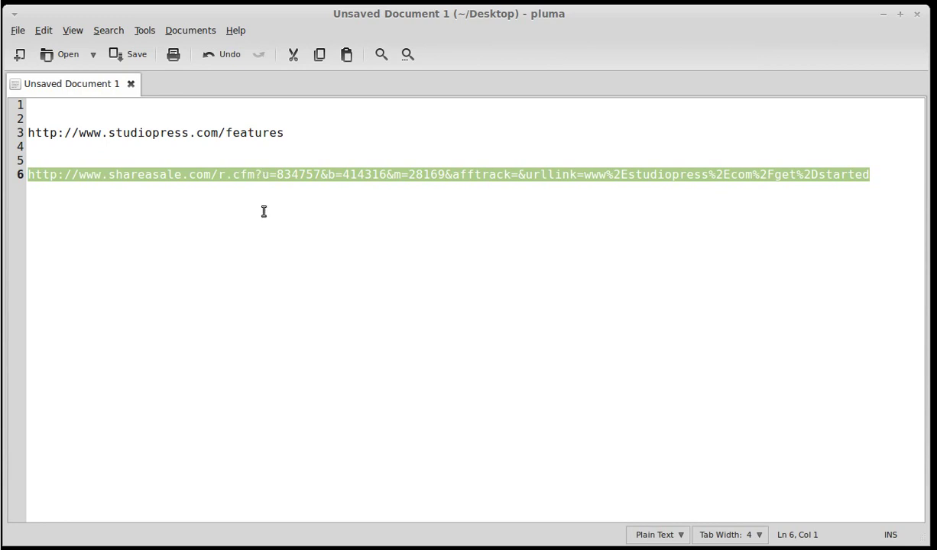
pyautogui.press('End')
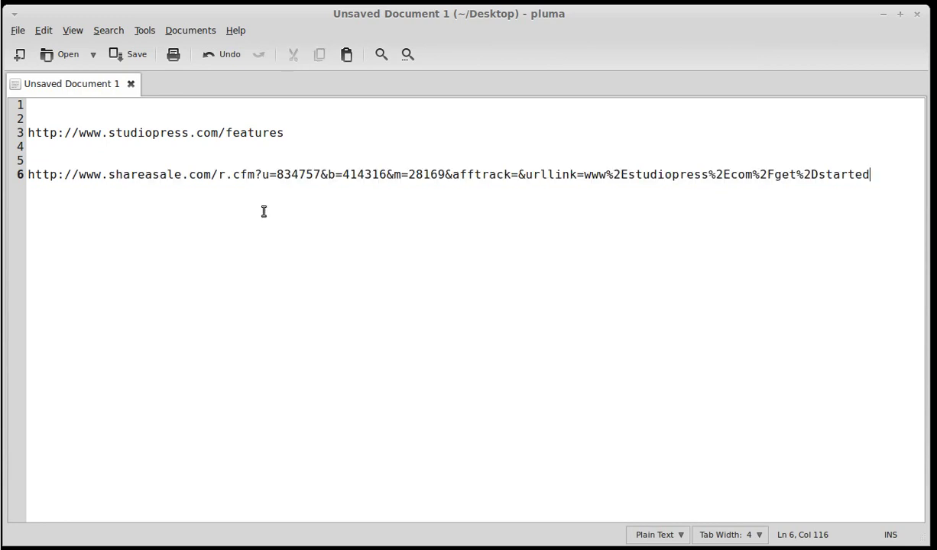
pyautogui.doubleClick(246, 134)
pyautogui.tripleClick(247, 135)
pyautogui.hotkey('ctrl', 'End')
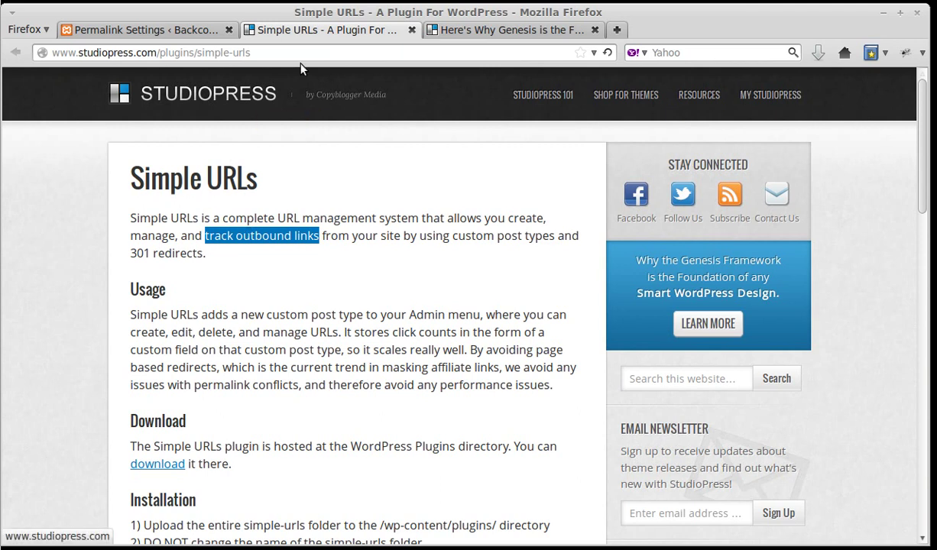
# - Open the Simple URLs Add New URL screen from the admin sidebar
pyautogui.click(162, 29)
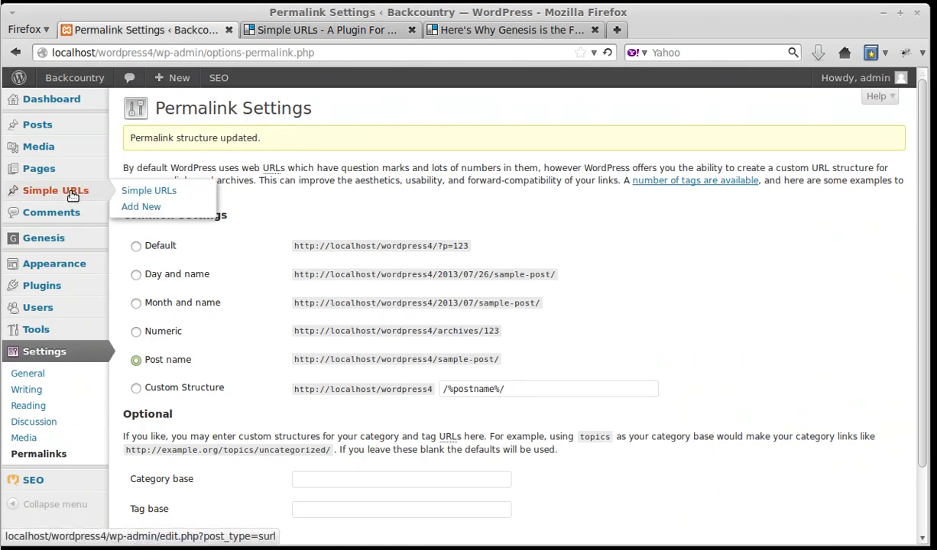
pyautogui.moveTo(61, 196)
pyautogui.click(141, 208)
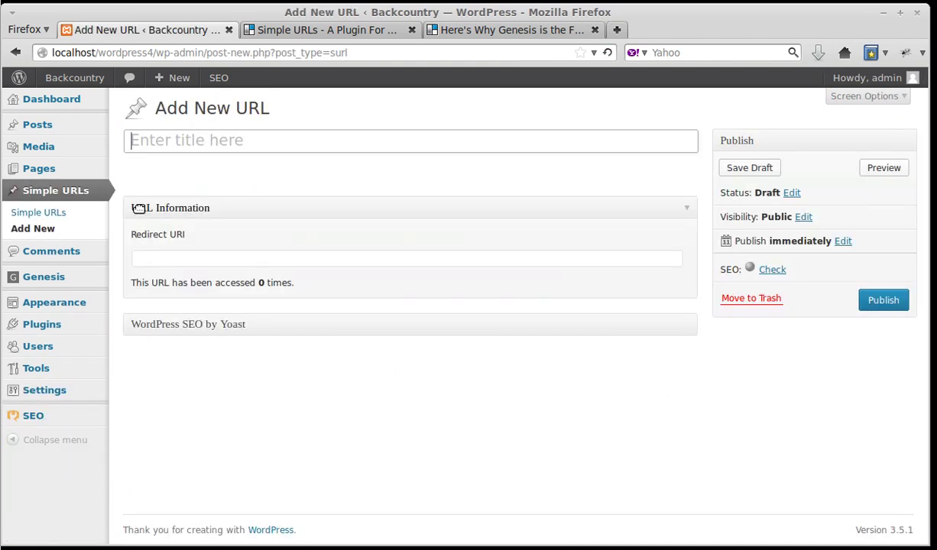
# - Copy the StudioPress Genesis features page address from its browser tab
pyautogui.click(484, 32)
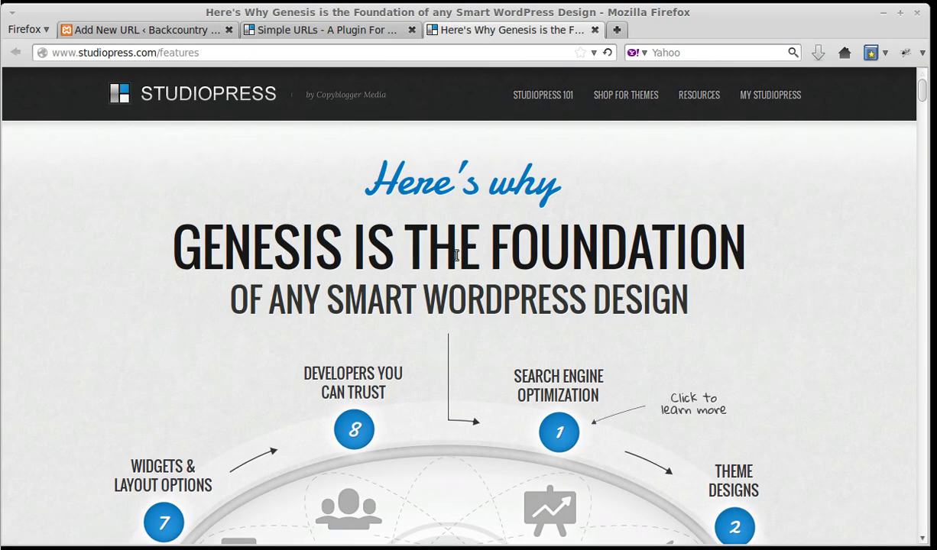
pyautogui.doubleClick(179, 53)
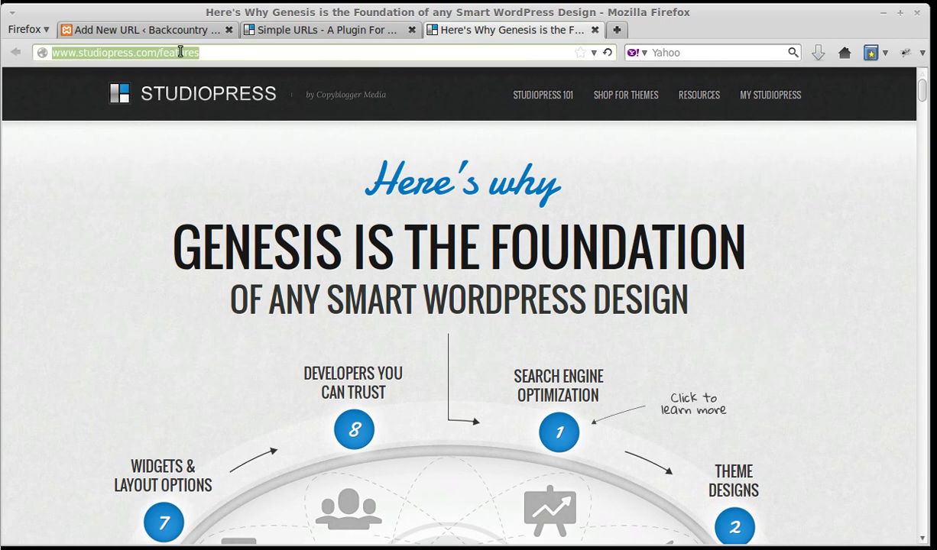
pyautogui.rightClick(179, 52)
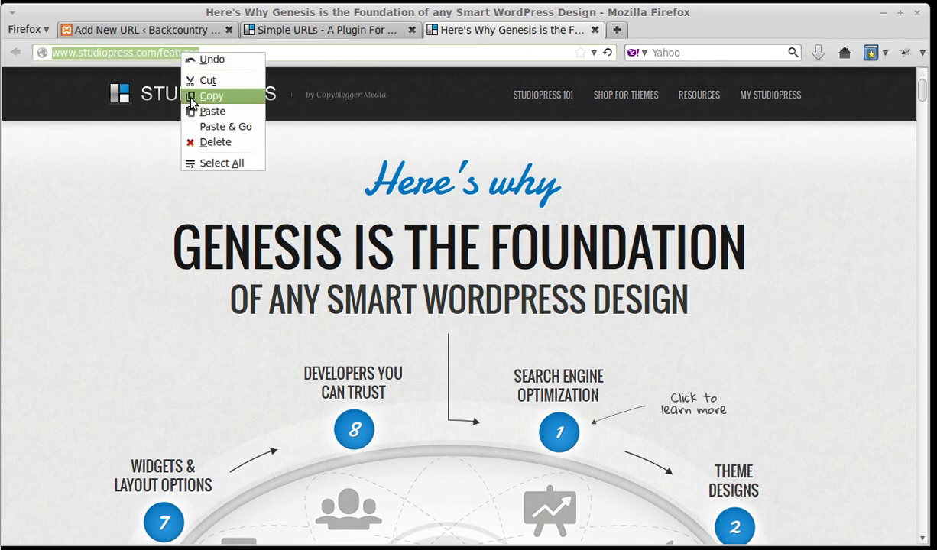
pyautogui.click(191, 95)
# - Enter 'Genesis' as the new redirect's title
pyautogui.click(163, 32)
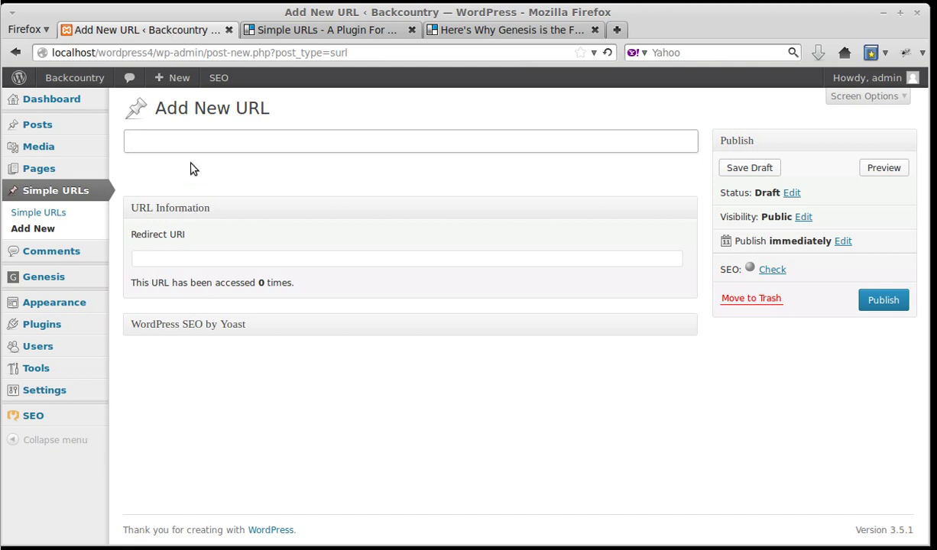
pyautogui.write('Genesis')
pyautogui.moveTo(191, 144); pyautogui.dragTo(130, 138)
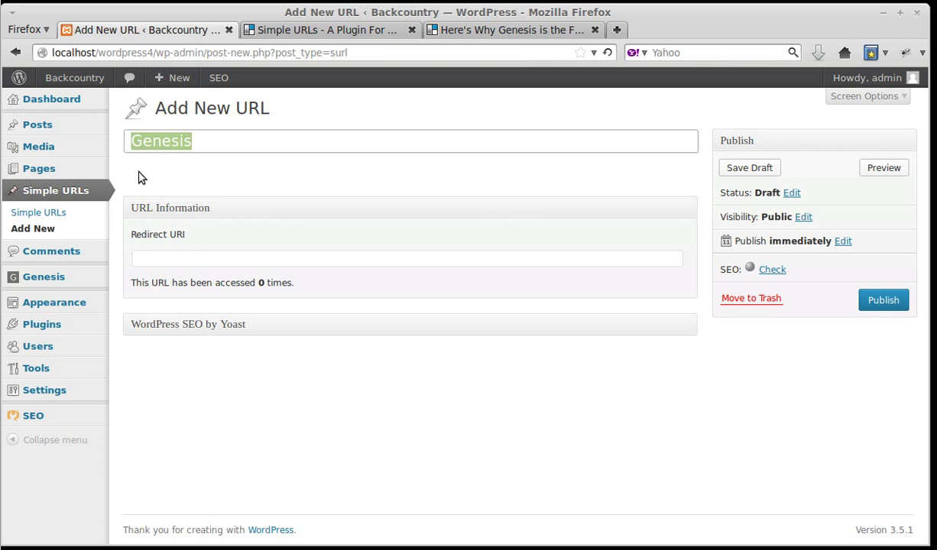
pyautogui.click(154, 259)
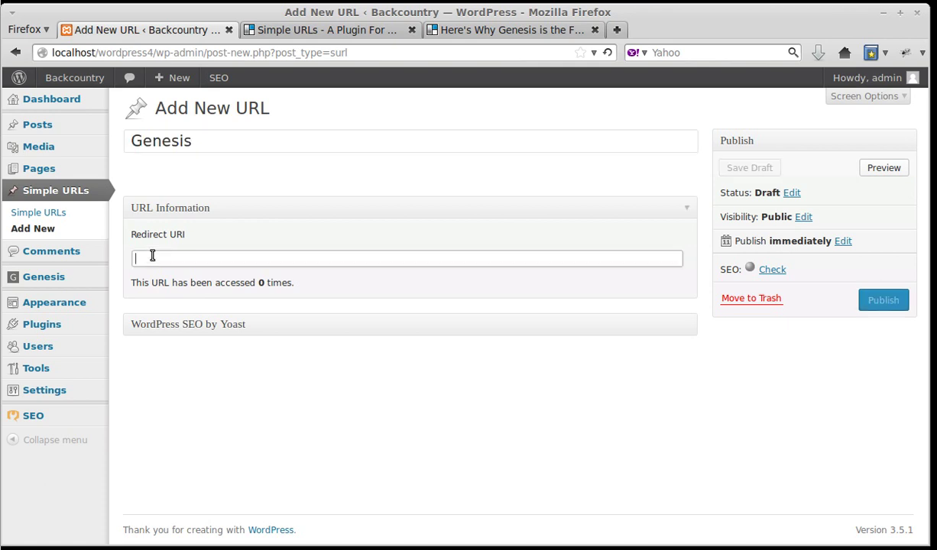
pyautogui.rightClick(154, 259)
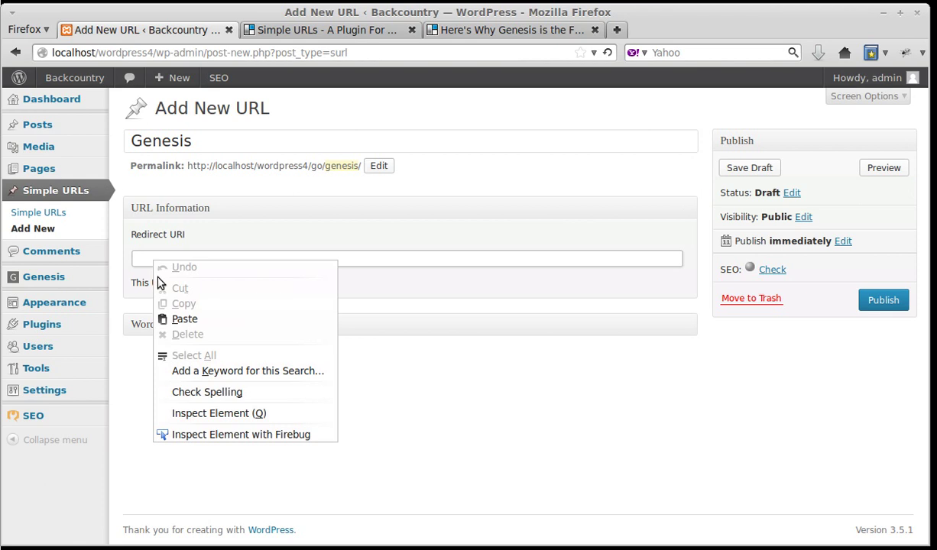
pyautogui.click(163, 318)
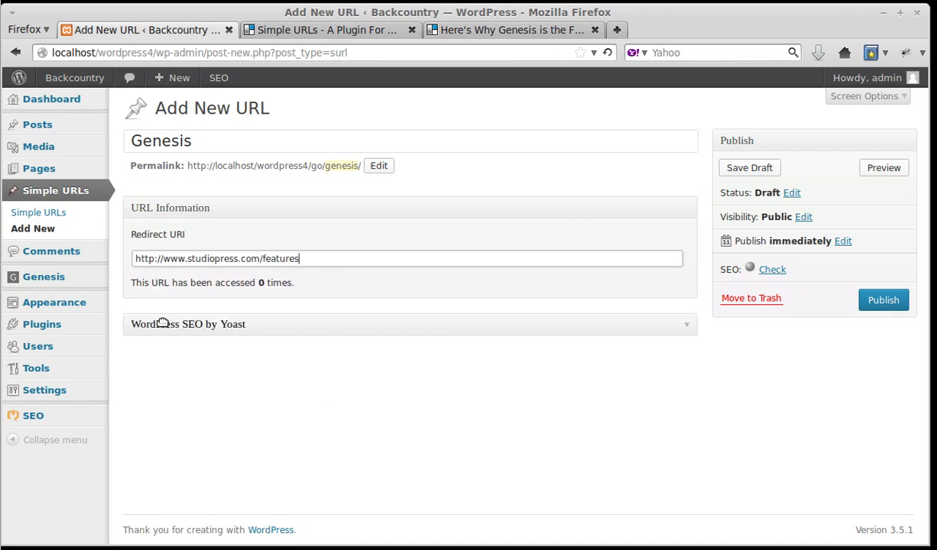
pyautogui.click(310, 171)
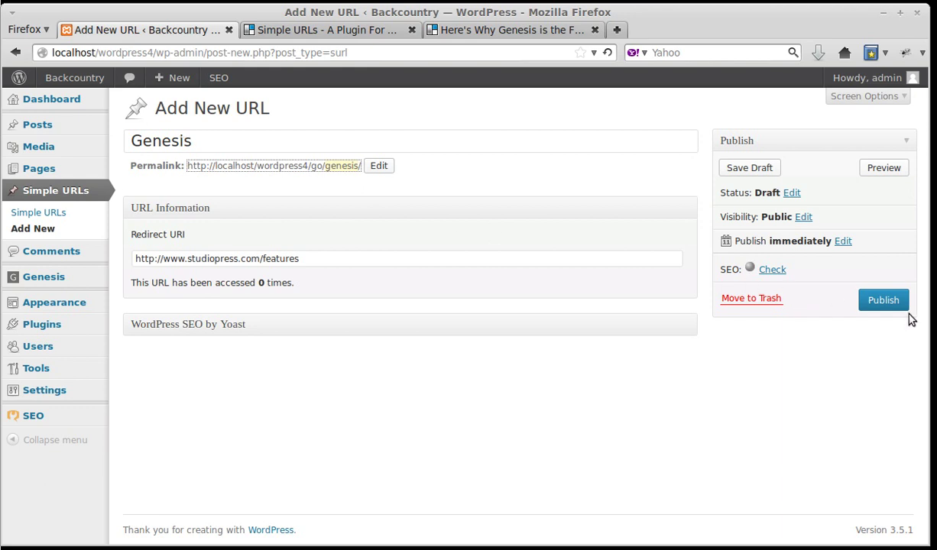
# - Check the Genesis title and redirect address, then publish the short URL
pyautogui.moveTo(199, 139); pyautogui.dragTo(113, 139)
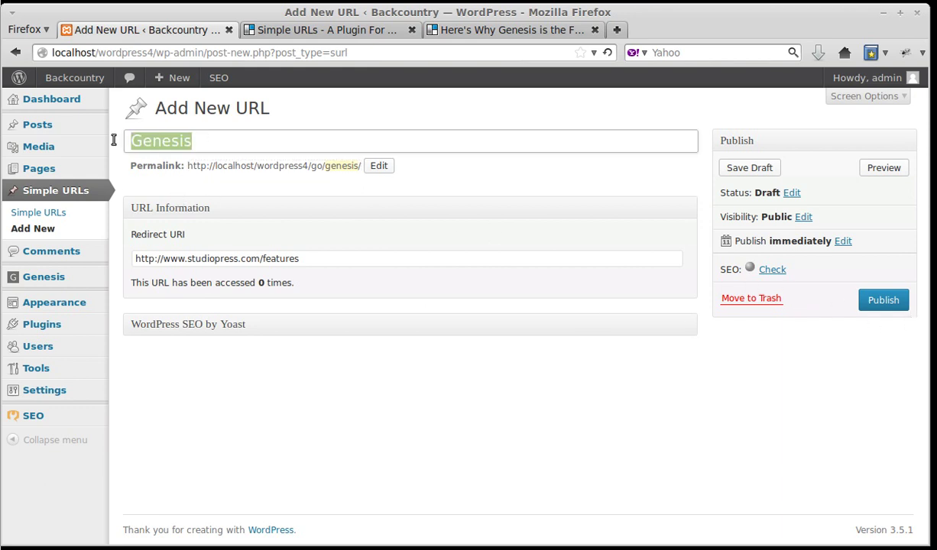
pyautogui.click(285, 258)
pyautogui.doubleClick(283, 258)
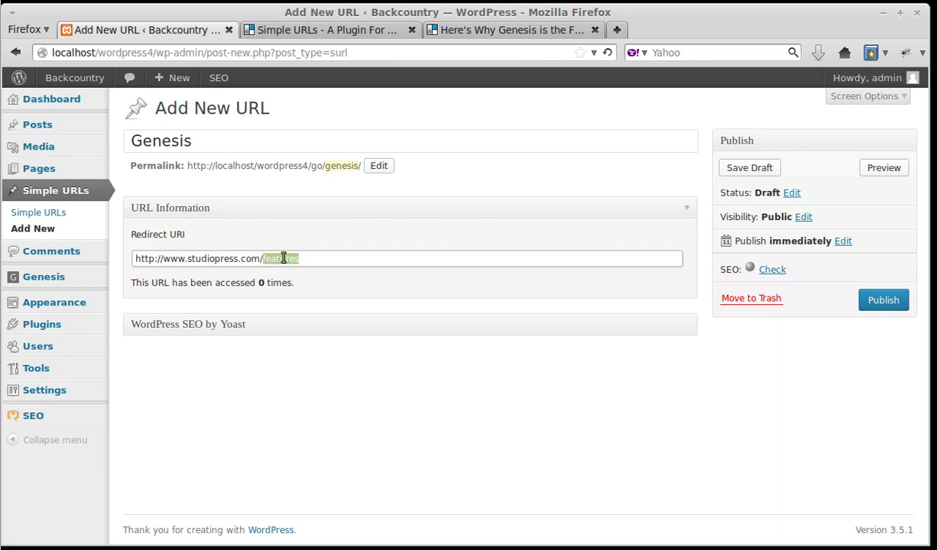
pyautogui.tripleClick(282, 258)
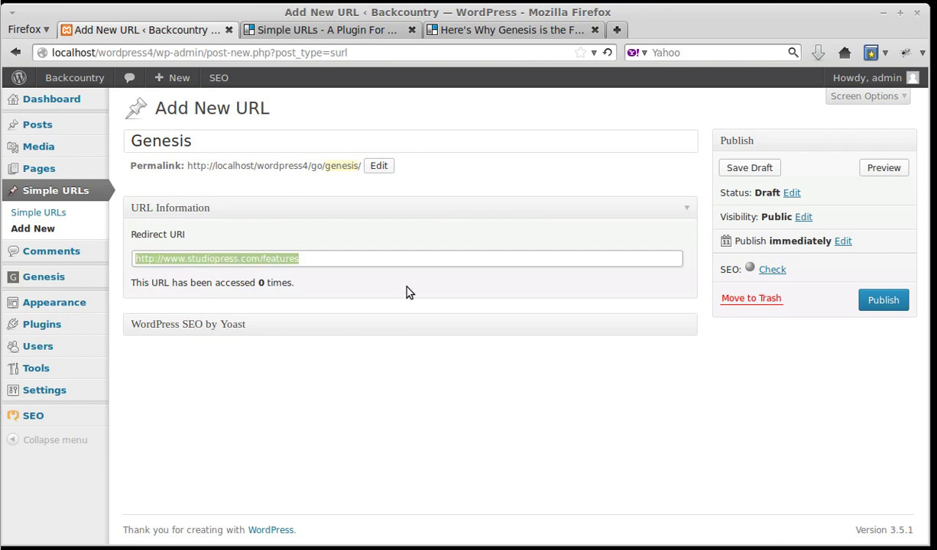
pyautogui.click(804, 437)
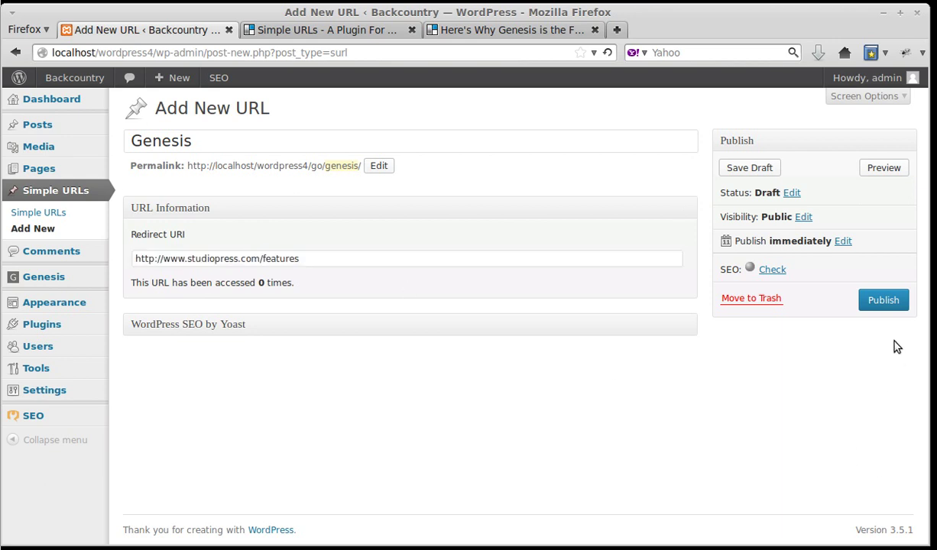
pyautogui.click(884, 303)
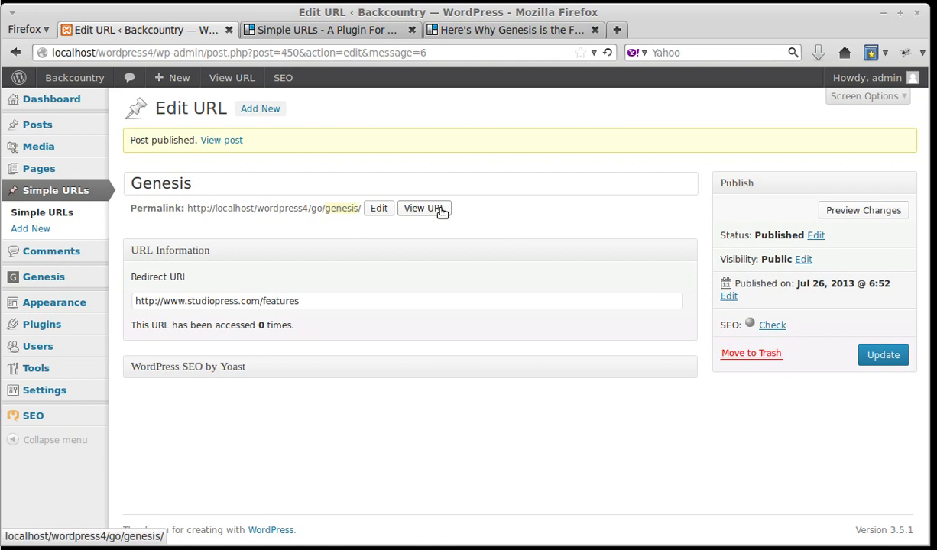
# - Test the Genesis short URL opens the StudioPress features page, then close that tab
pyautogui.click(441, 212)
pyautogui.click(360, 31)
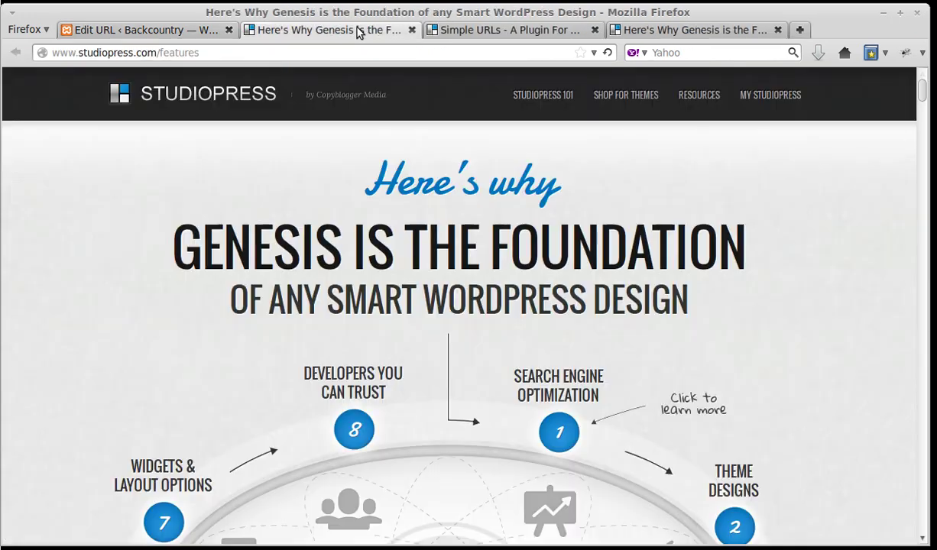
pyautogui.click(411, 29)
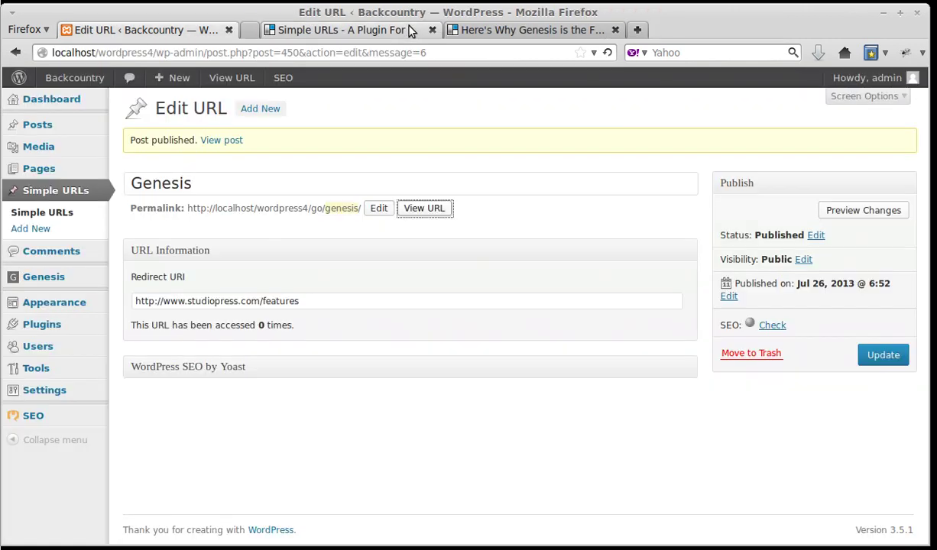
# - Copy the /go/genesis/ short URL permalink and go to All Posts
pyautogui.click(186, 180)
pyautogui.moveTo(186, 180); pyautogui.dragTo(124, 188)
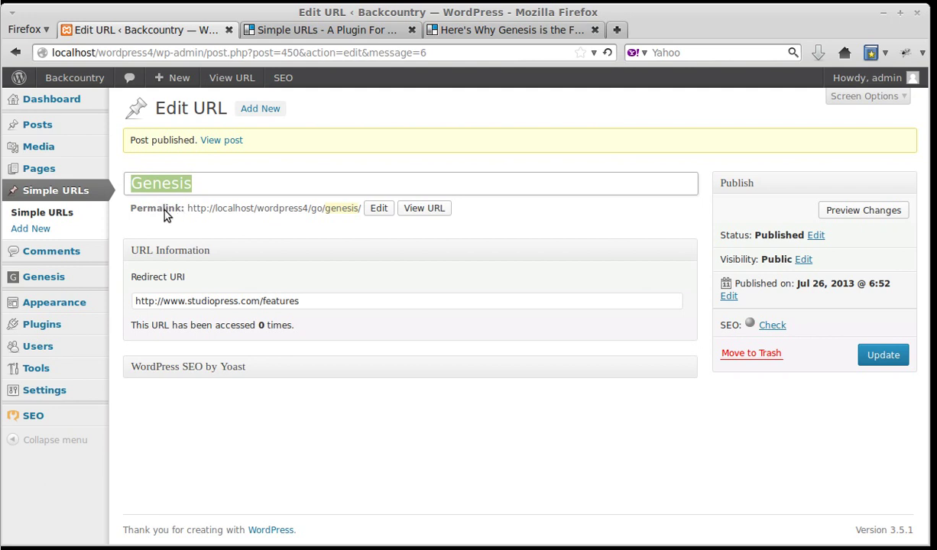
pyautogui.click(157, 213)
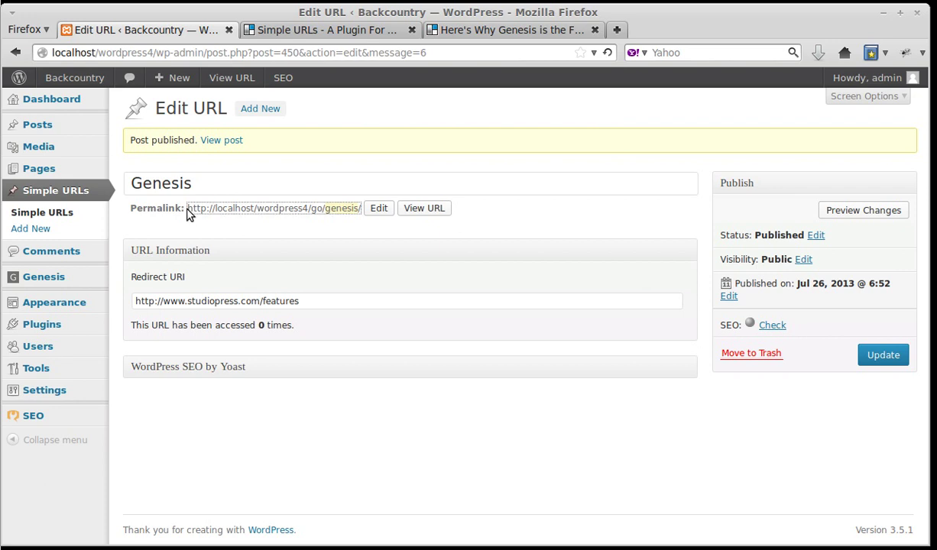
pyautogui.moveTo(188, 212); pyautogui.dragTo(336, 218)
pyautogui.hotkey('ctrl', 'c')
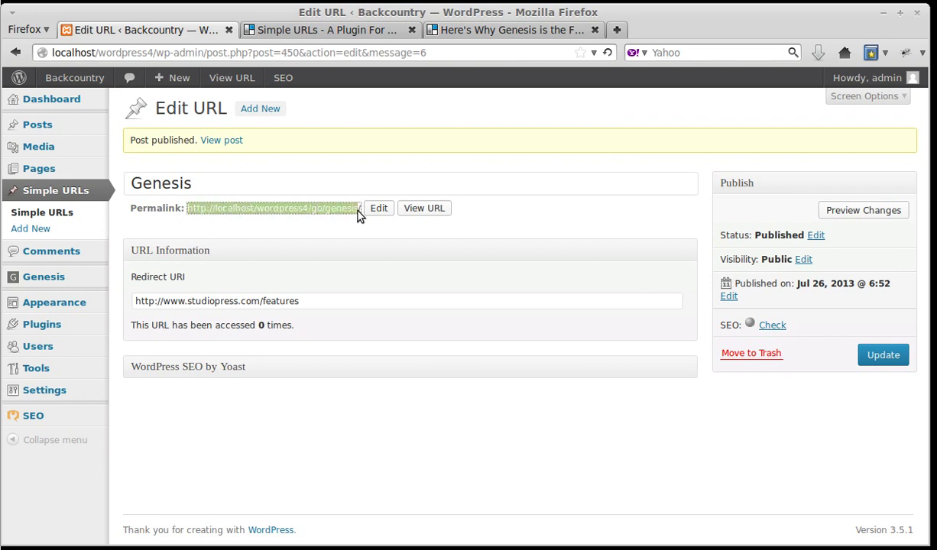
pyautogui.rightClick(355, 215)
pyautogui.click(347, 303)
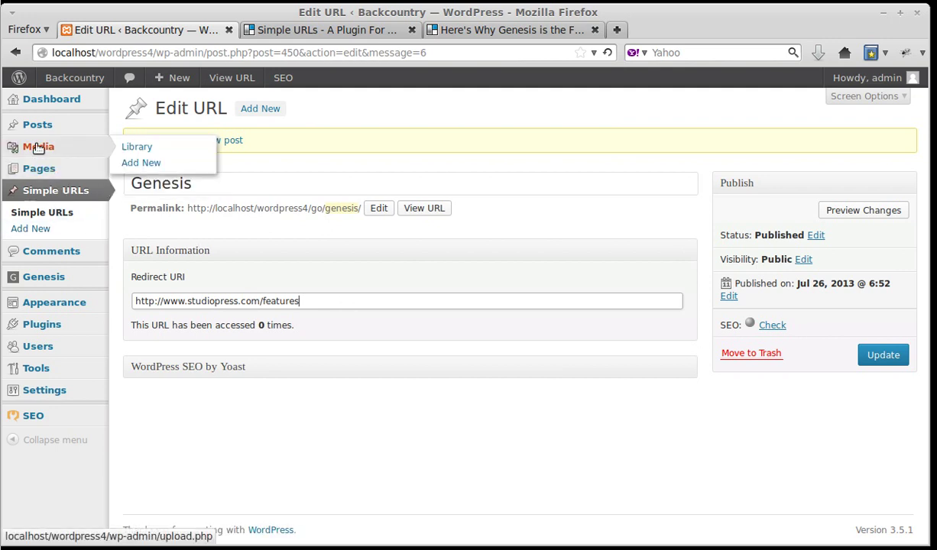
pyautogui.moveTo(44, 125)
pyautogui.click(126, 125)
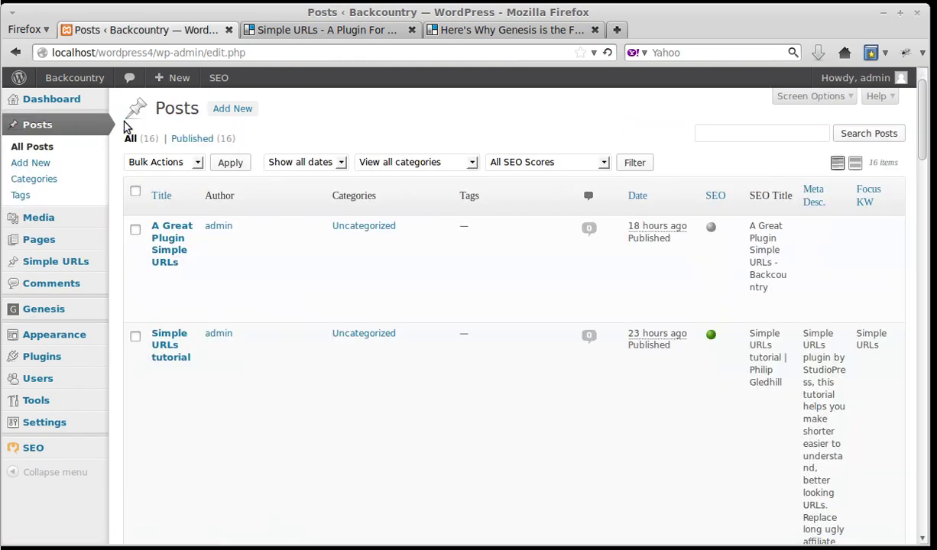
# - In 'A Great Plugin Simple URLs', link 'This is a text link.' to the short URL, new tab
pyautogui.click(165, 238)
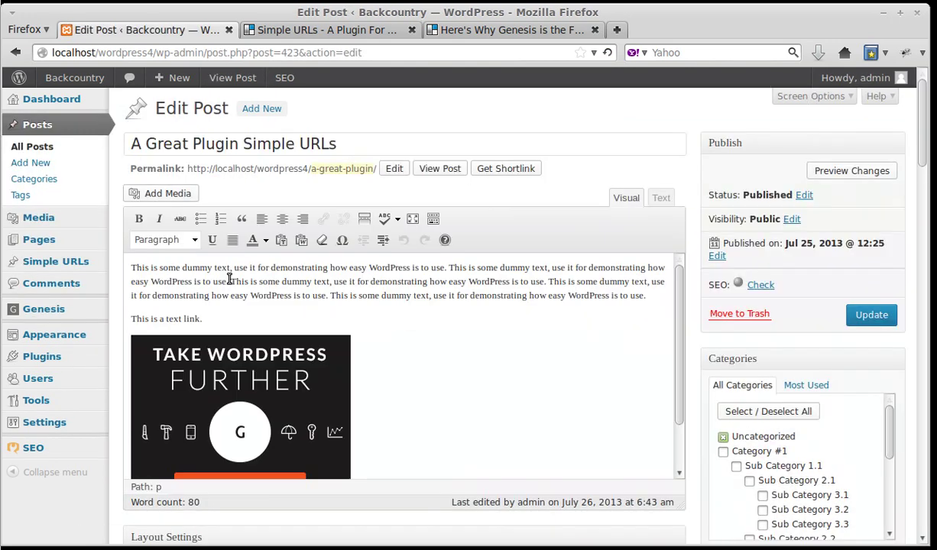
pyautogui.tripleClick(163, 320)
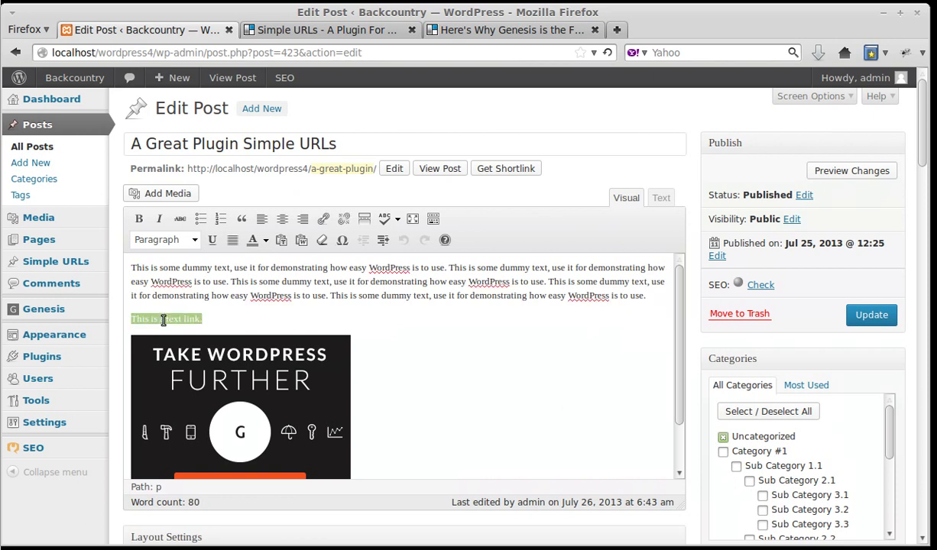
pyautogui.click(324, 220)
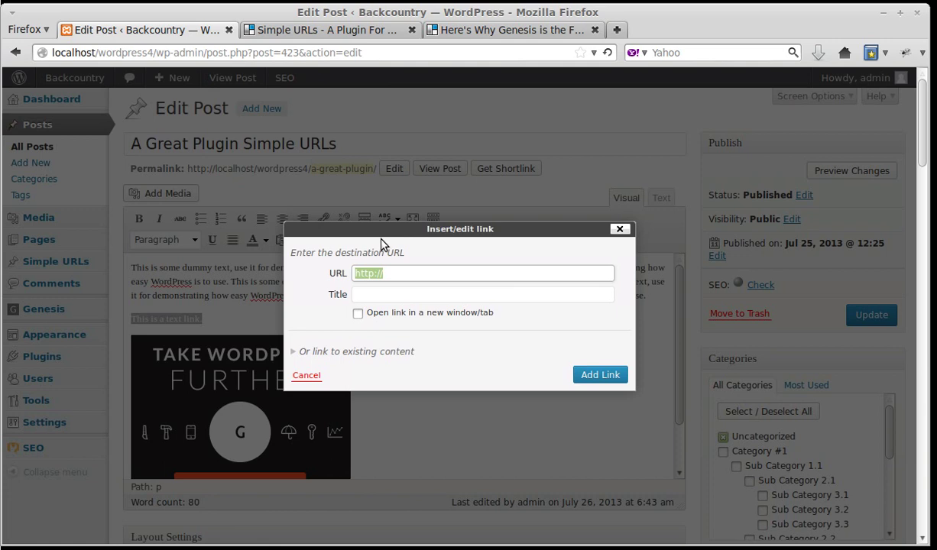
pyautogui.hotkey('ctrl', 'v')
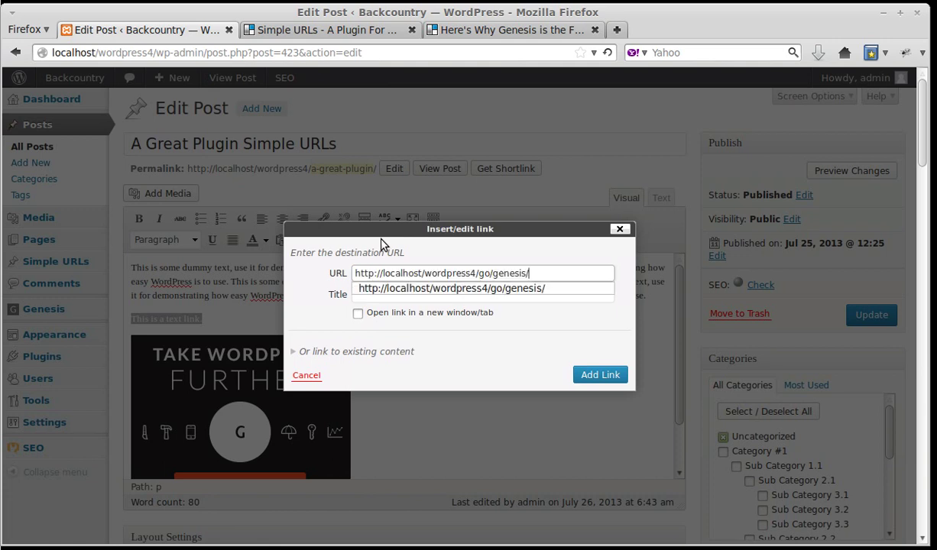
pyautogui.click(464, 340)
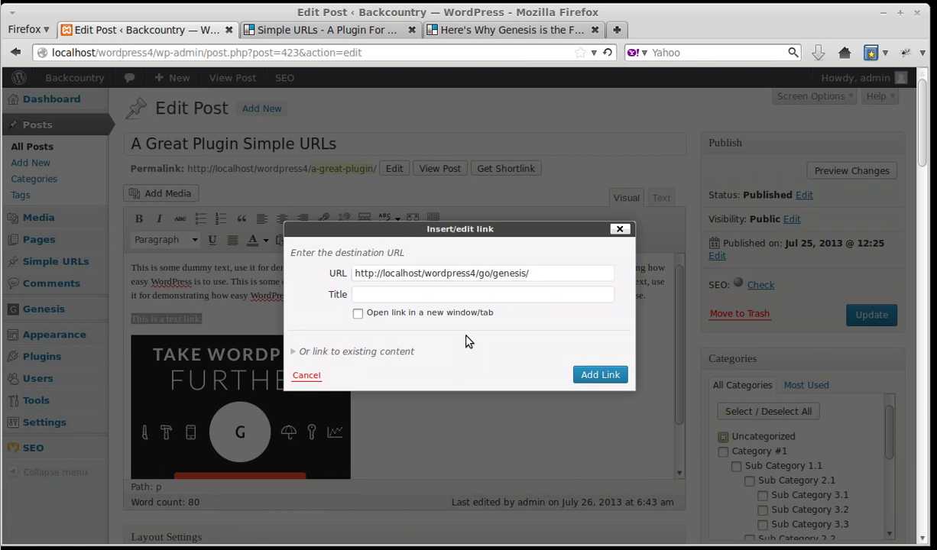
pyautogui.click(358, 314)
pyautogui.hotkey('ctrl', '+')
pyautogui.hotkey('ctrl', '+')
pyautogui.hotkey('ctrl', '+')
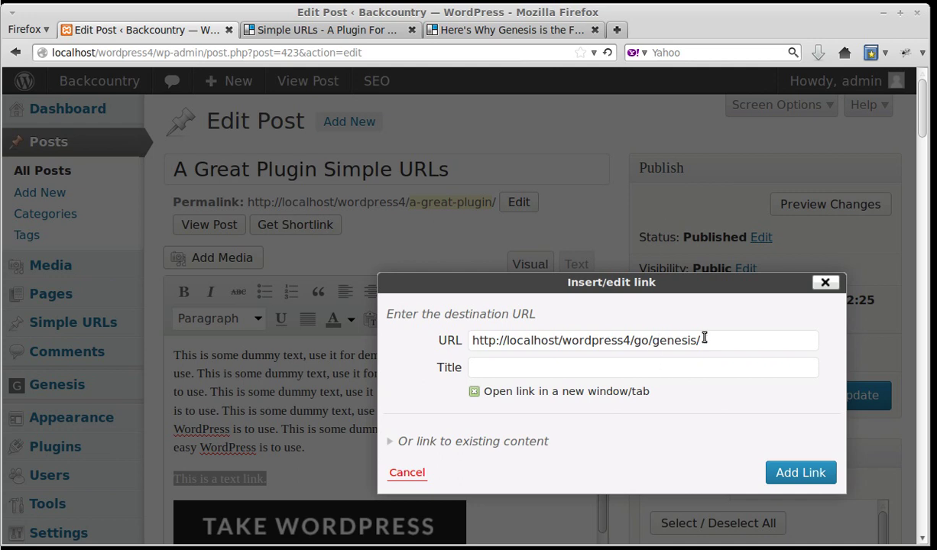
pyautogui.moveTo(704, 338); pyautogui.dragTo(635, 344)
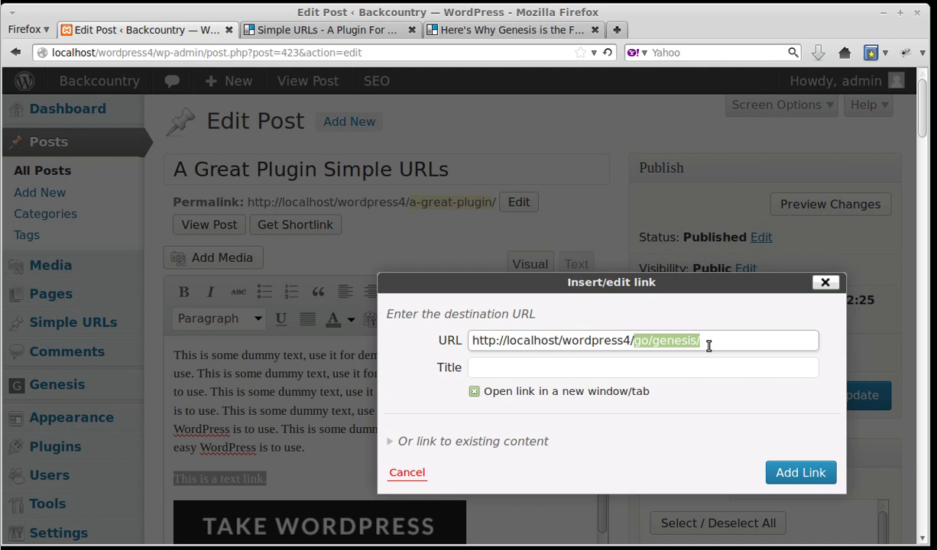
pyautogui.write('go/genesis/')
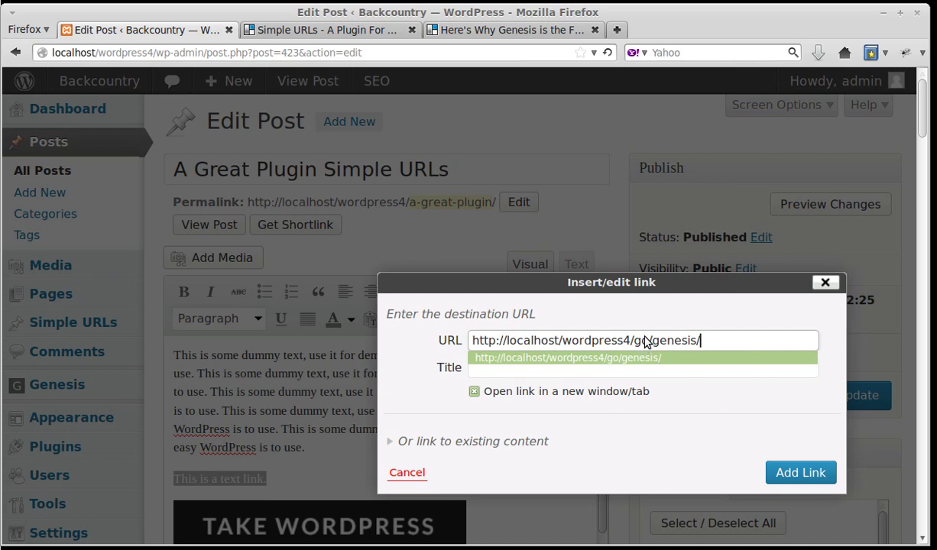
pyautogui.click(704, 360)
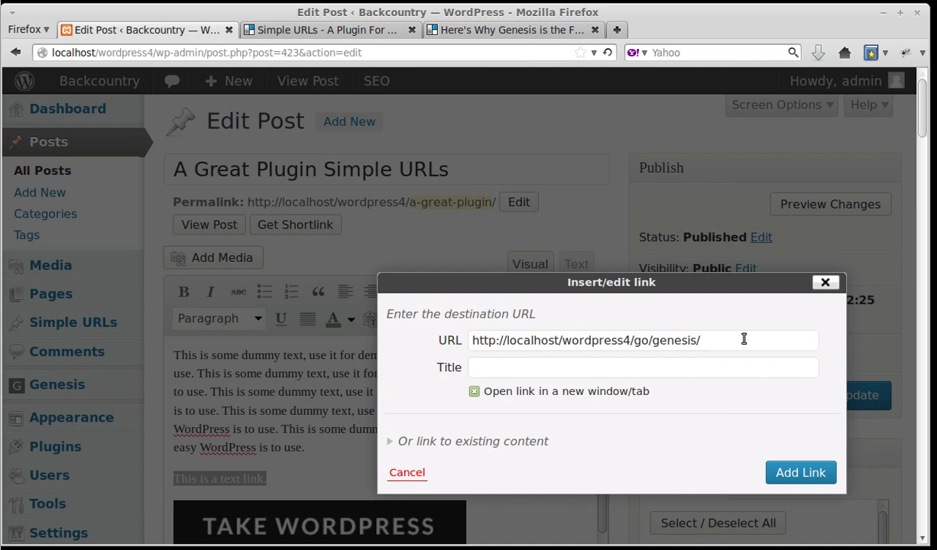
# - Add the text link and open the Genesis banner image's edit options
pyautogui.click(787, 471)
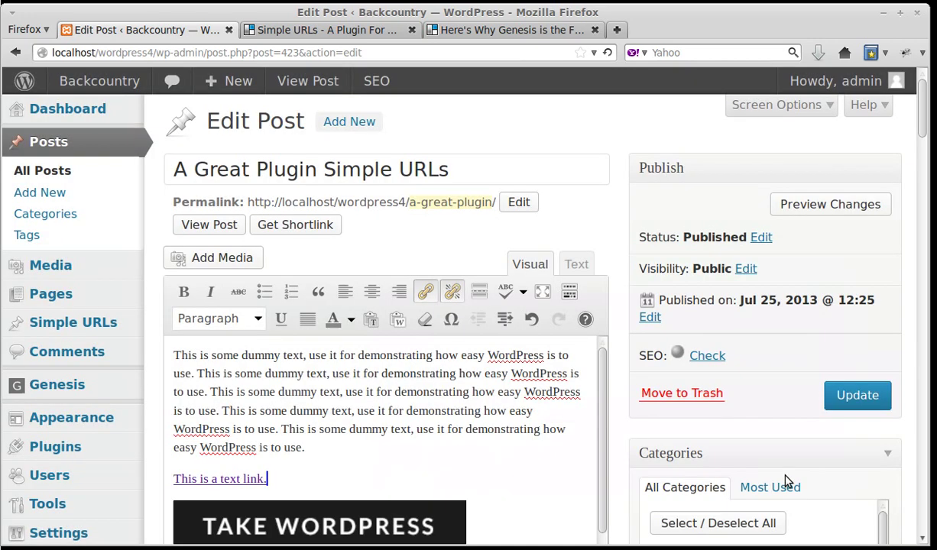
pyautogui.scroll(-3, 474, 411)
pyautogui.scroll(-5, 497, 462)
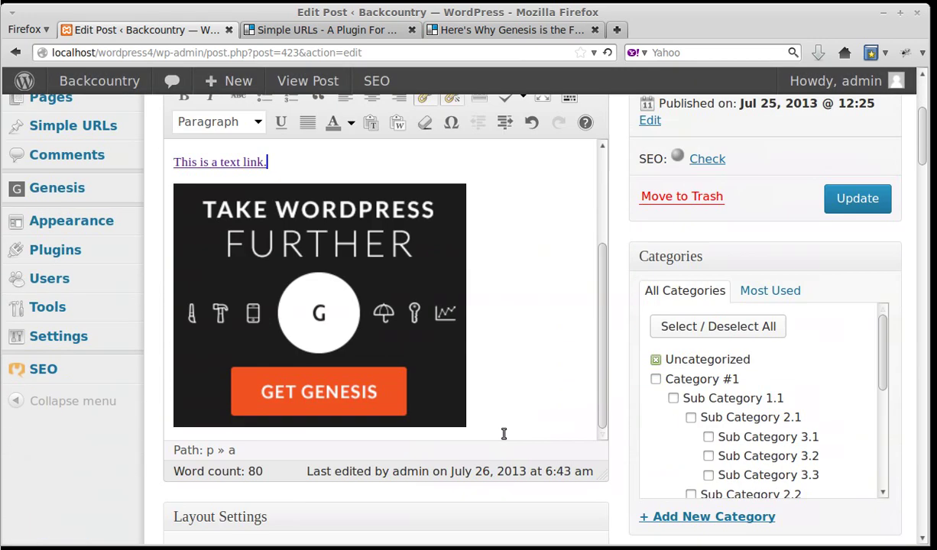
pyautogui.click(328, 289)
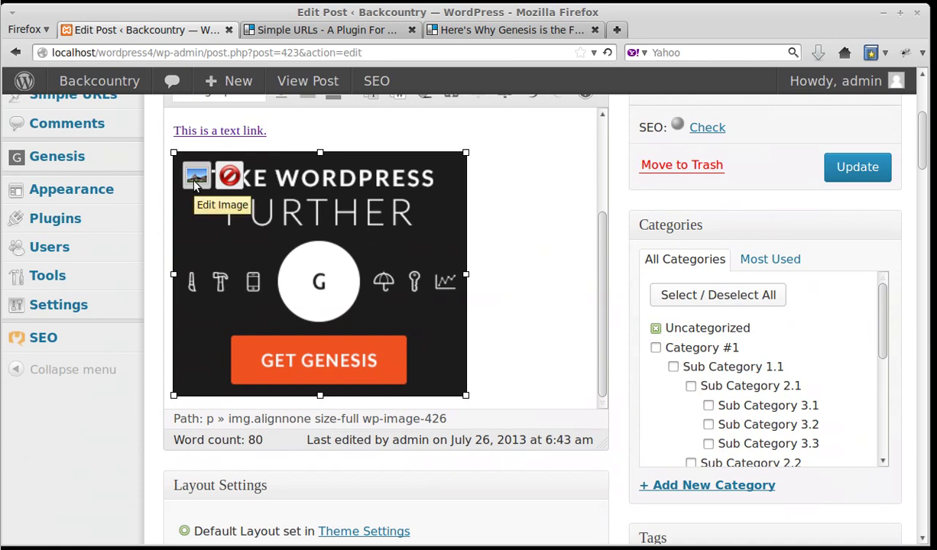
pyautogui.click(196, 178)
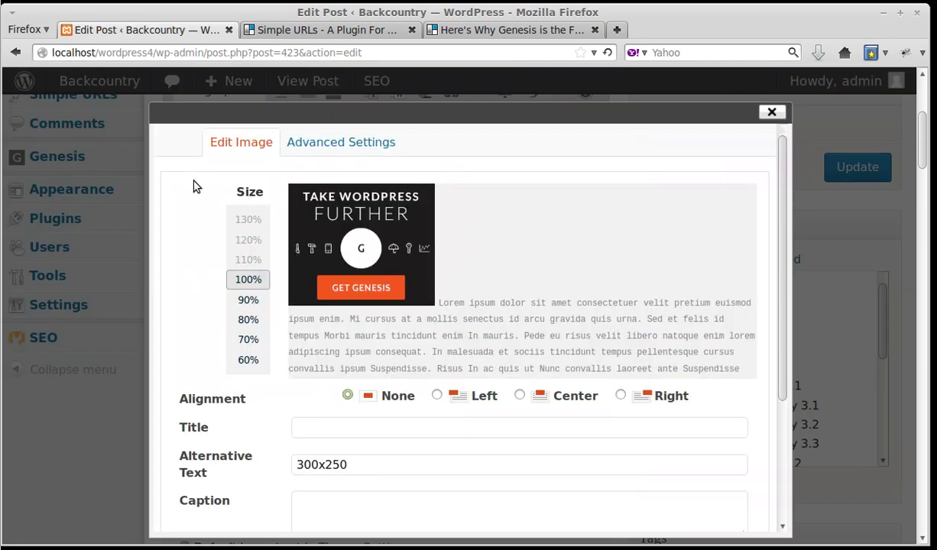
pyautogui.scroll(-4, 489, 360)
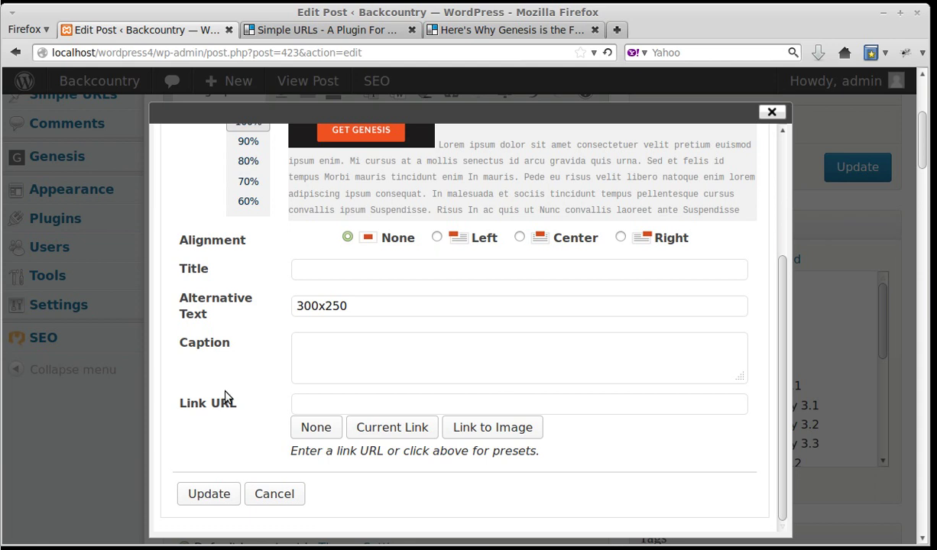
pyautogui.hotkey('ctrl', '-')
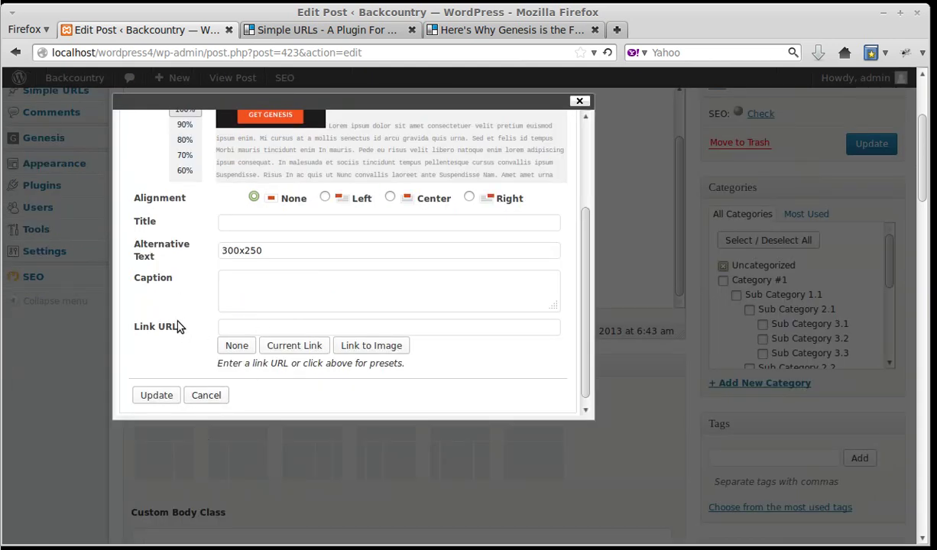
pyautogui.click(227, 330)
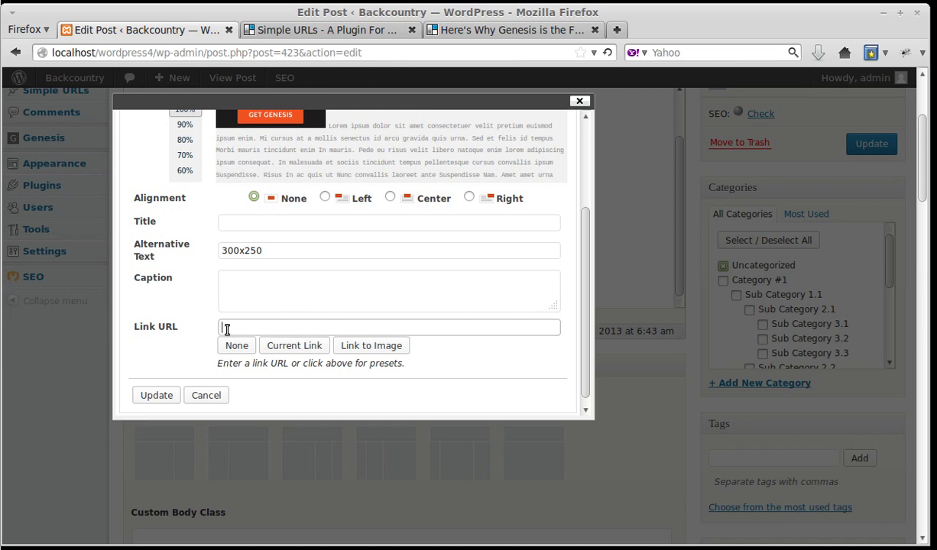
pyautogui.hotkey('ctrl', 'v')
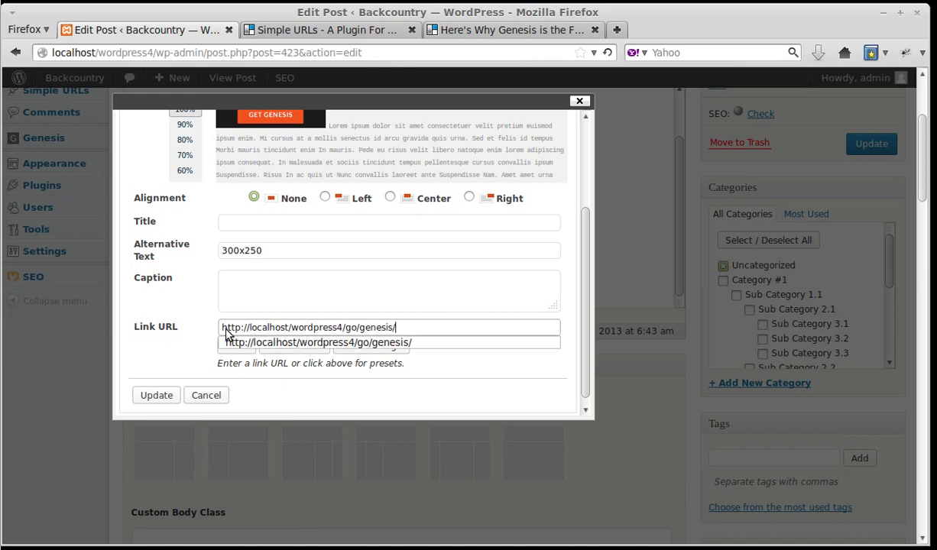
pyautogui.click(171, 352)
pyautogui.click(165, 396)
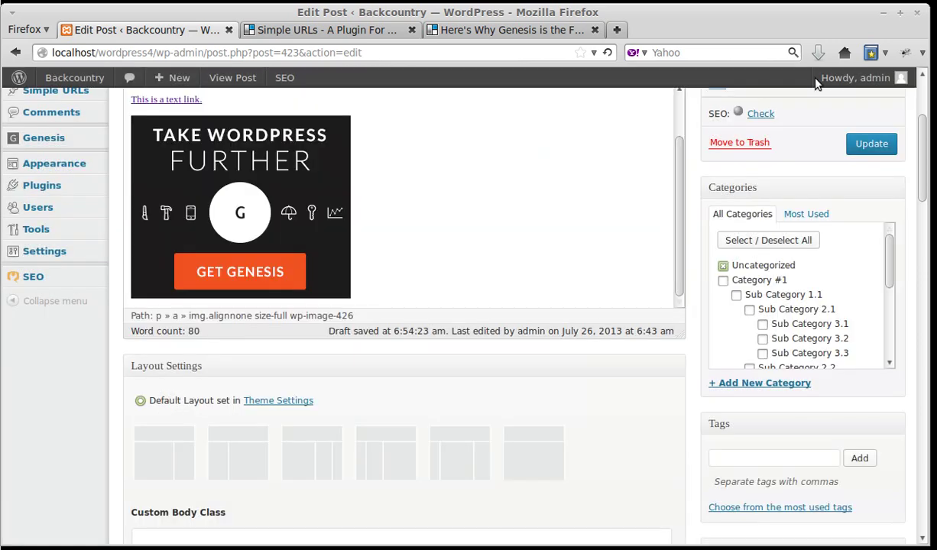
pyautogui.click(878, 153)
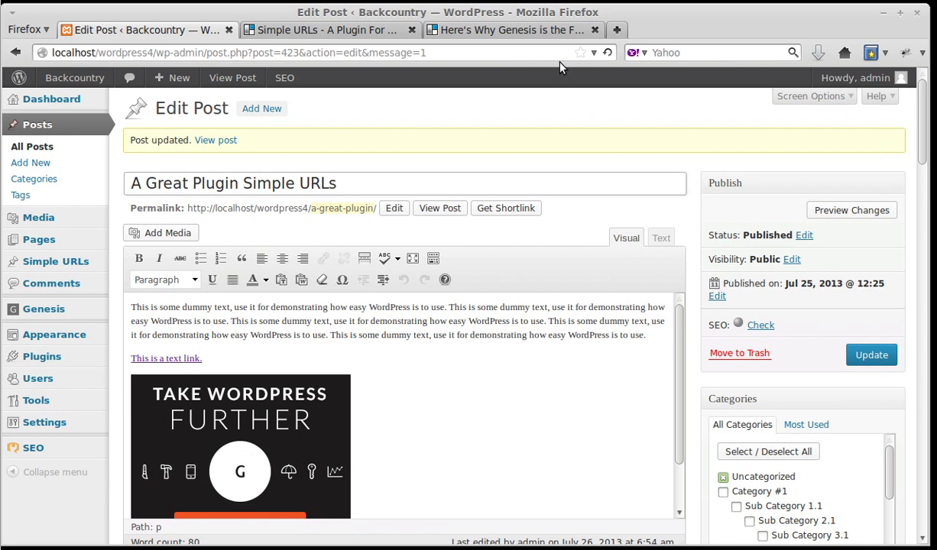
# - Open the published post and confirm its Genesis link reaches studiopress.com/features
pyautogui.middleClick(440, 217)
pyautogui.click(325, 30)
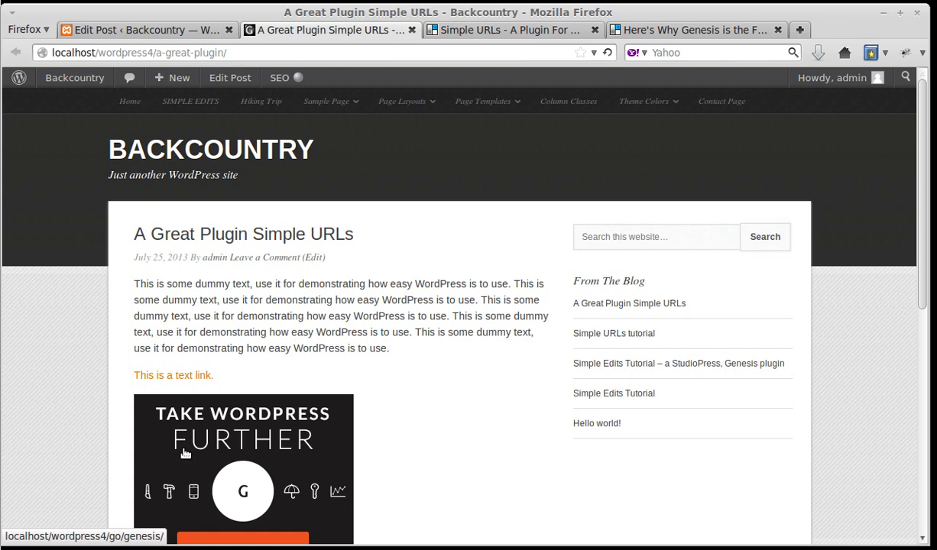
pyautogui.click(182, 380)
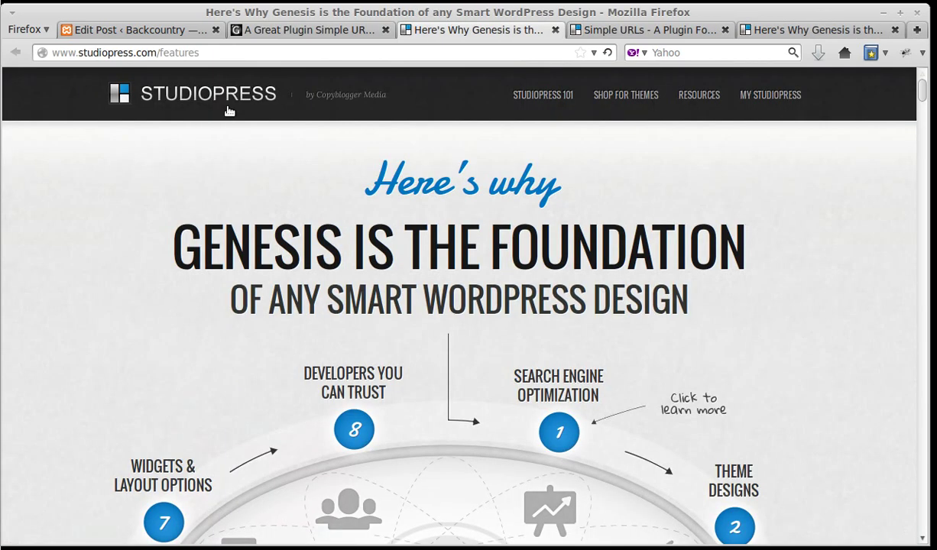
pyautogui.moveTo(198, 52); pyautogui.dragTo(28, 55)
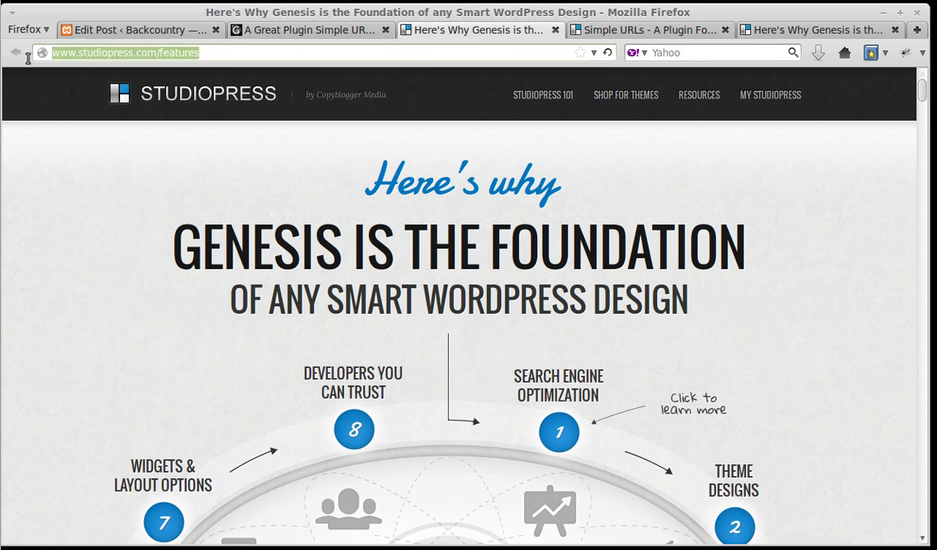
pyautogui.click(173, 30)
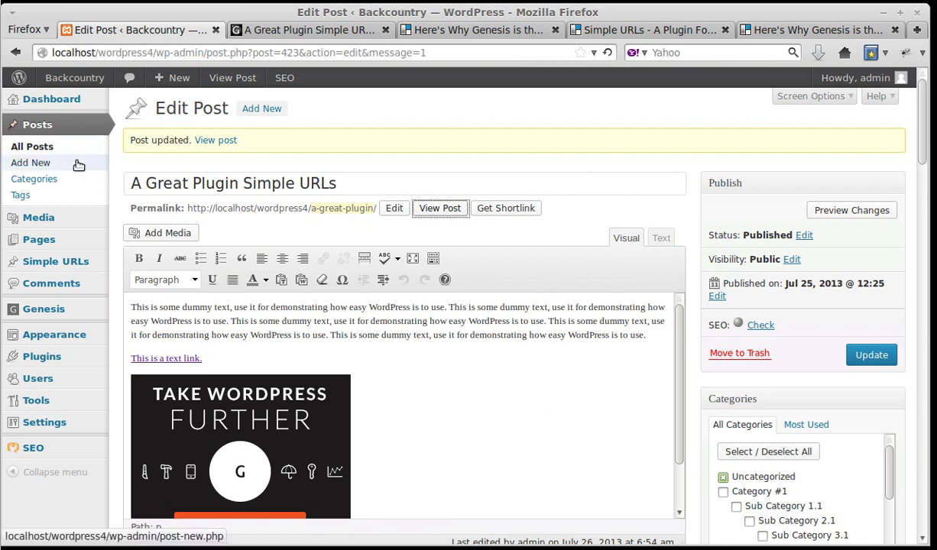
# - Open the Simple URLs list, follow the post's text link, and refresh the Genesis click count
pyautogui.moveTo(41, 264)
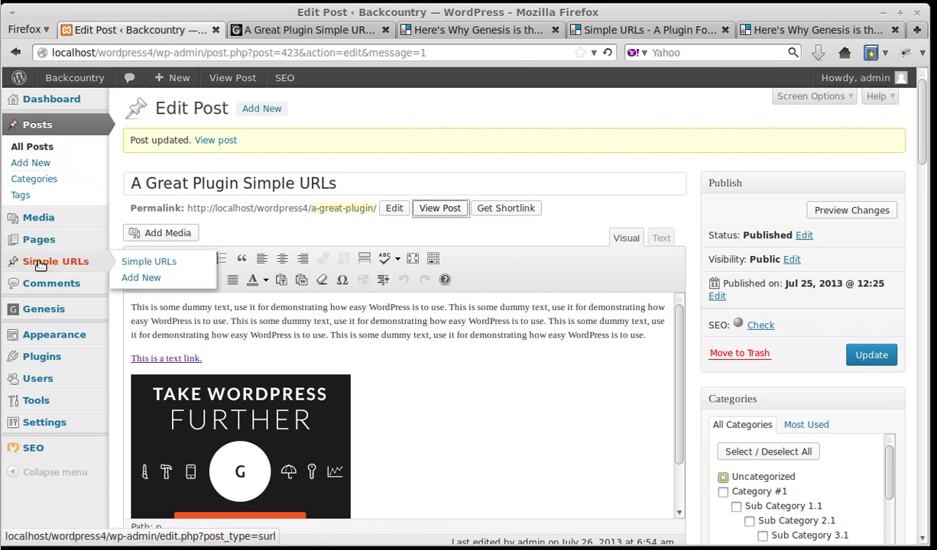
pyautogui.click(139, 265)
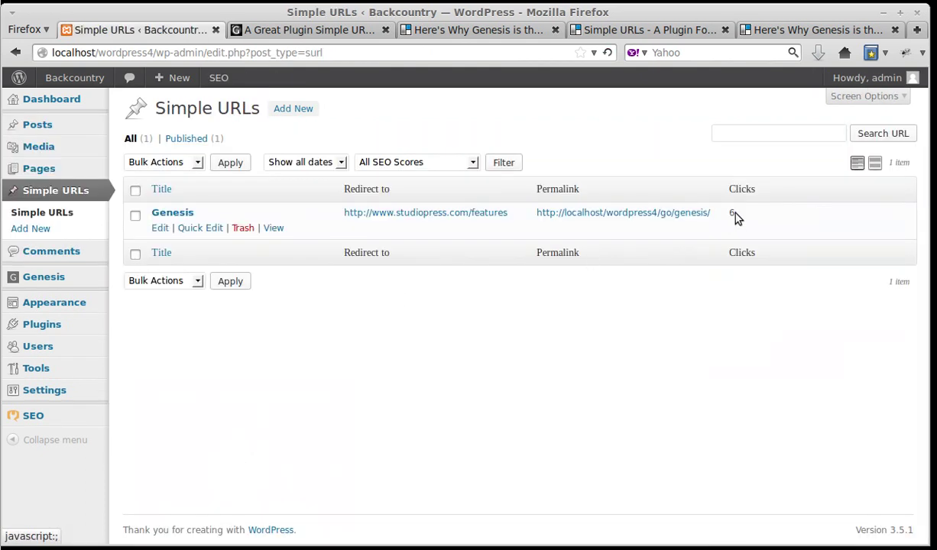
pyautogui.click(269, 30)
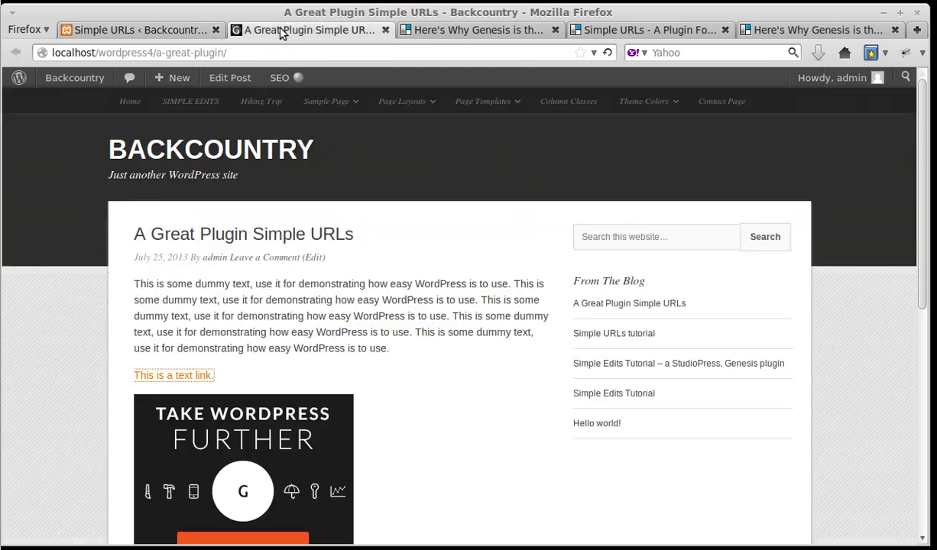
pyautogui.click(186, 376)
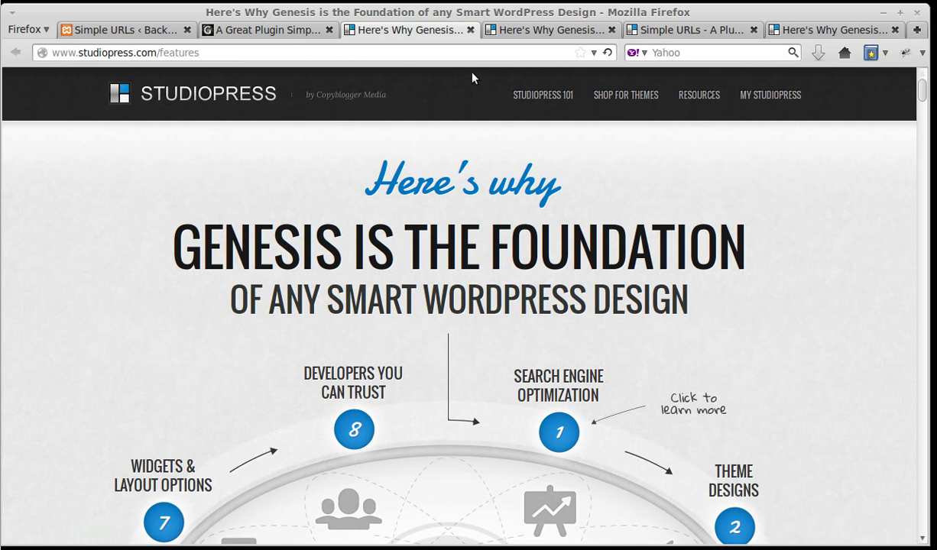
pyautogui.click(140, 31)
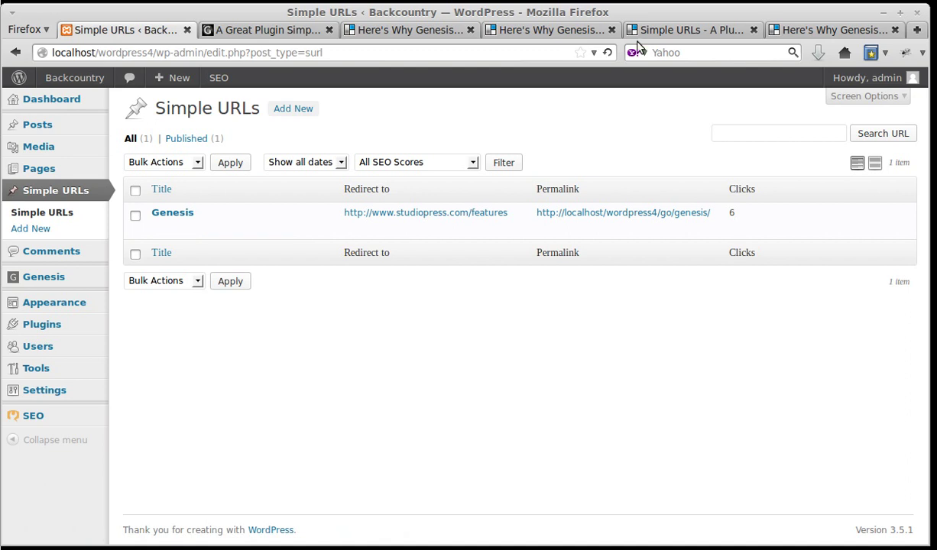
pyautogui.click(608, 53)
# - Follow the Genesis banner image link and refresh the list, showing 8 clicks
pyautogui.click(278, 28)
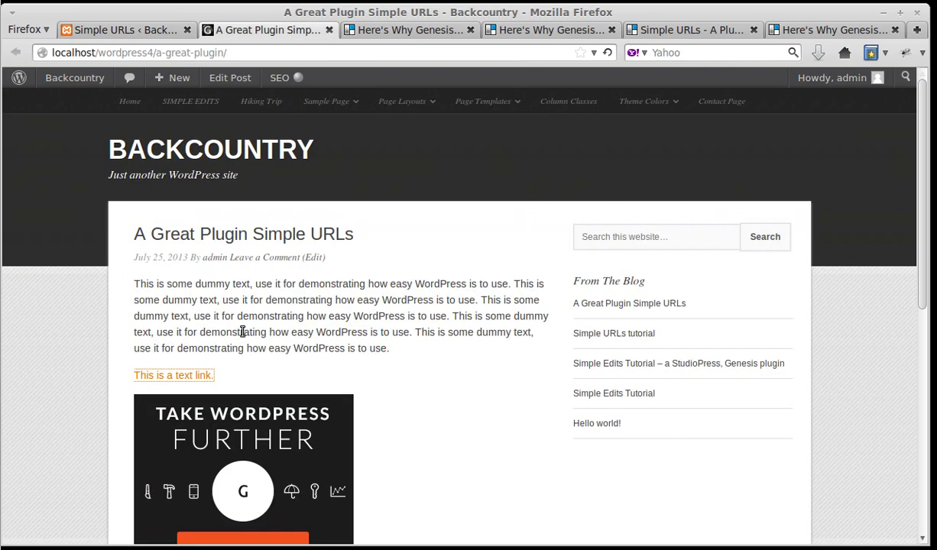
pyautogui.click(225, 464)
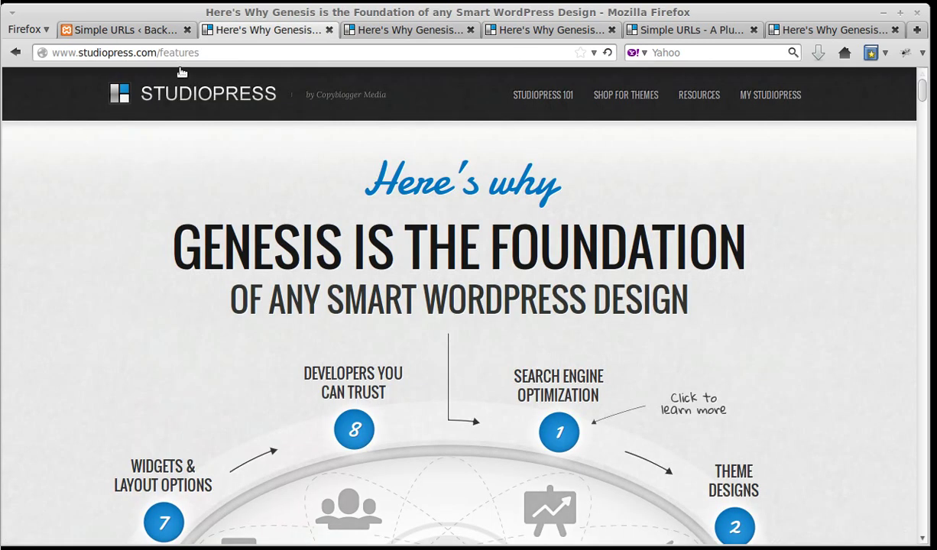
pyautogui.click(168, 29)
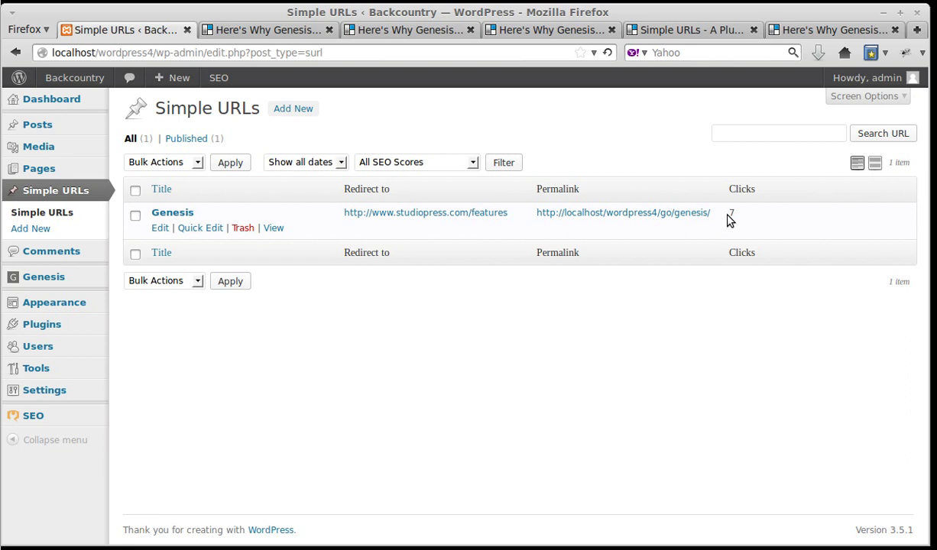
pyautogui.click(608, 53)
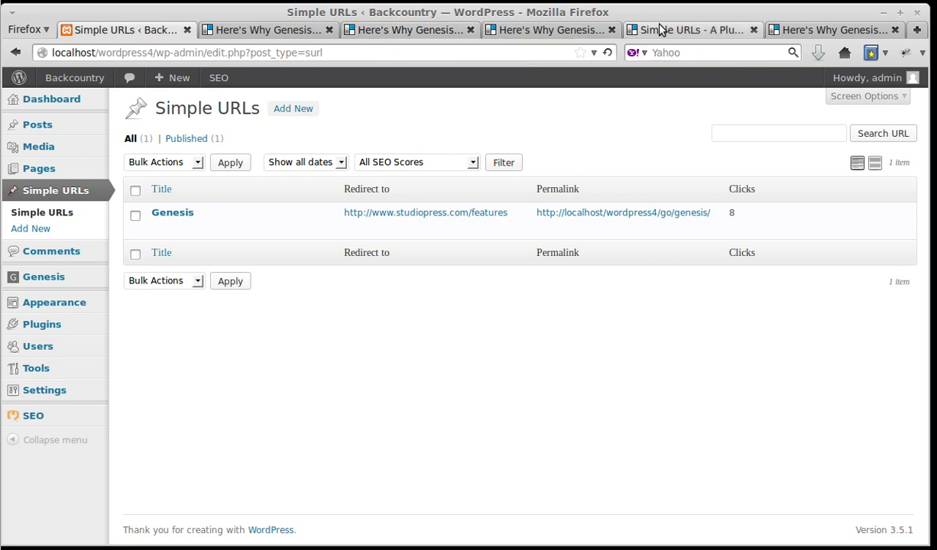
# - Return to the StudioPress 'Simple URLs - A Plugin For WordPress' page and clear the text highlight
pyautogui.click(694, 32)
pyautogui.click(327, 221)
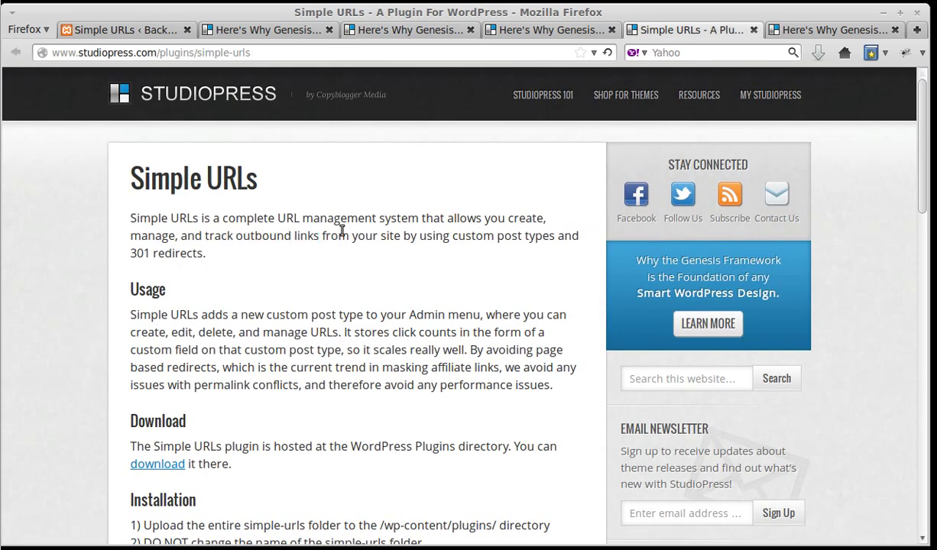